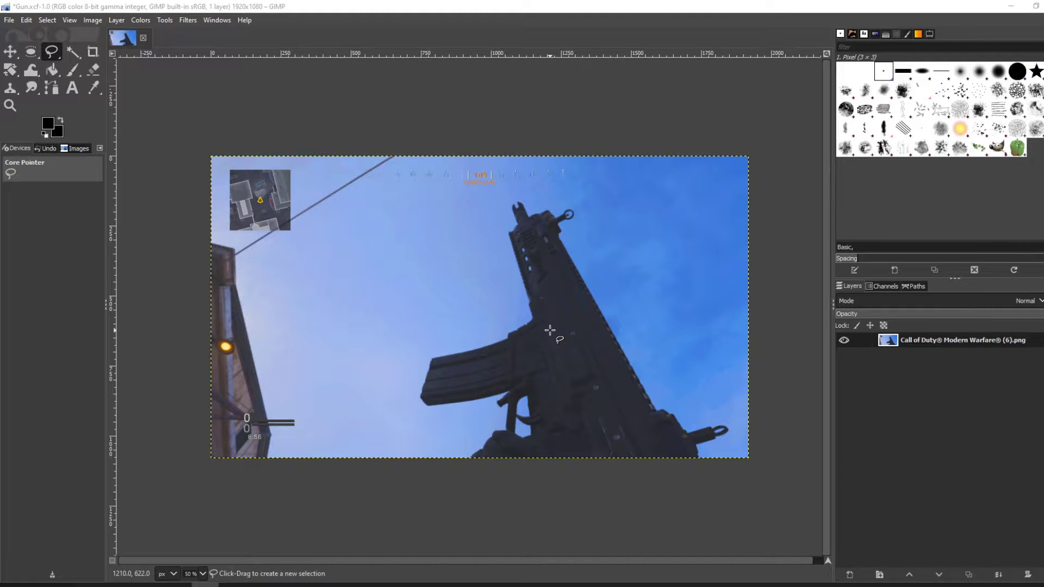
# Bring the GIMP window with the Call of Duty screenshot layer into focus
pyautogui.click(910, 341)
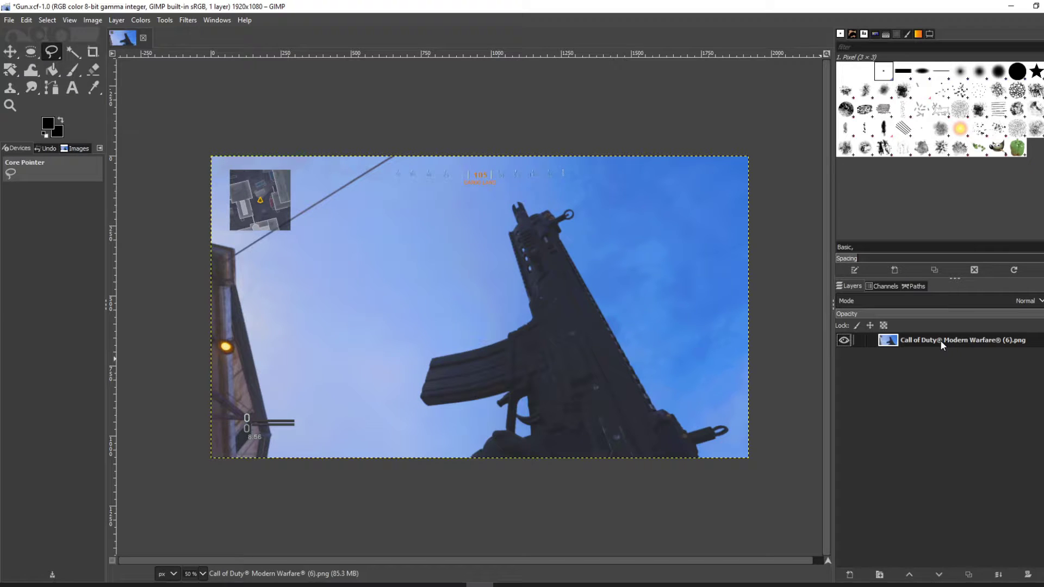
# Add an alpha channel to the screenshot layer and switch to the Paths tool
pyautogui.rightClick(912, 338)
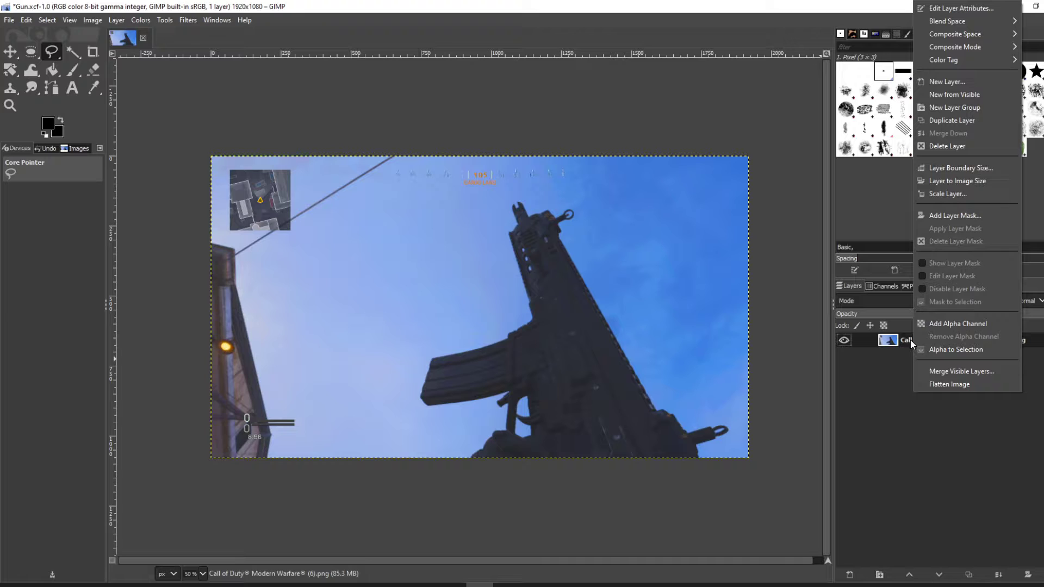
pyautogui.click(938, 324)
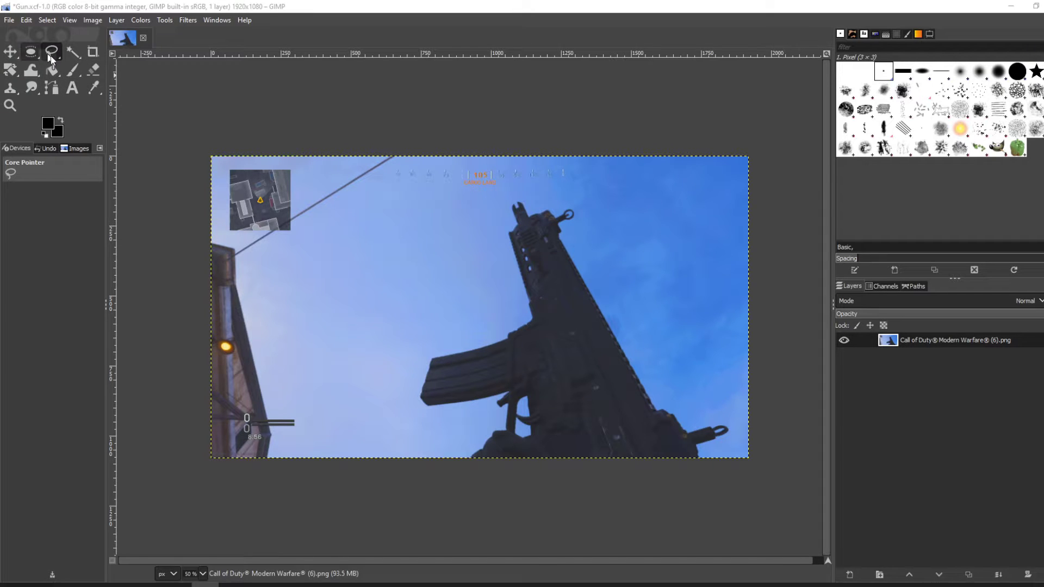
pyautogui.click(163, 20)
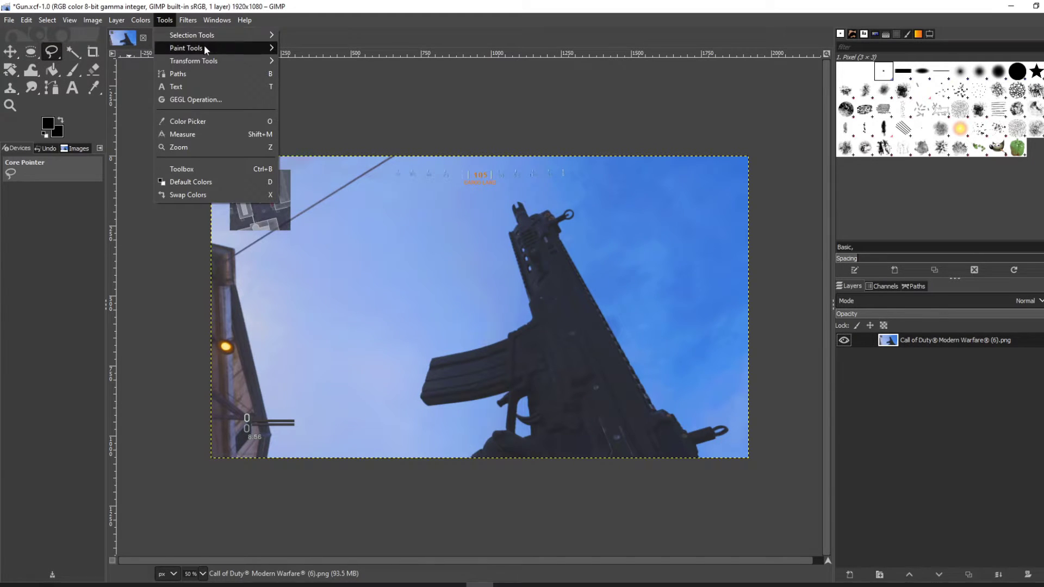
pyautogui.click(179, 73)
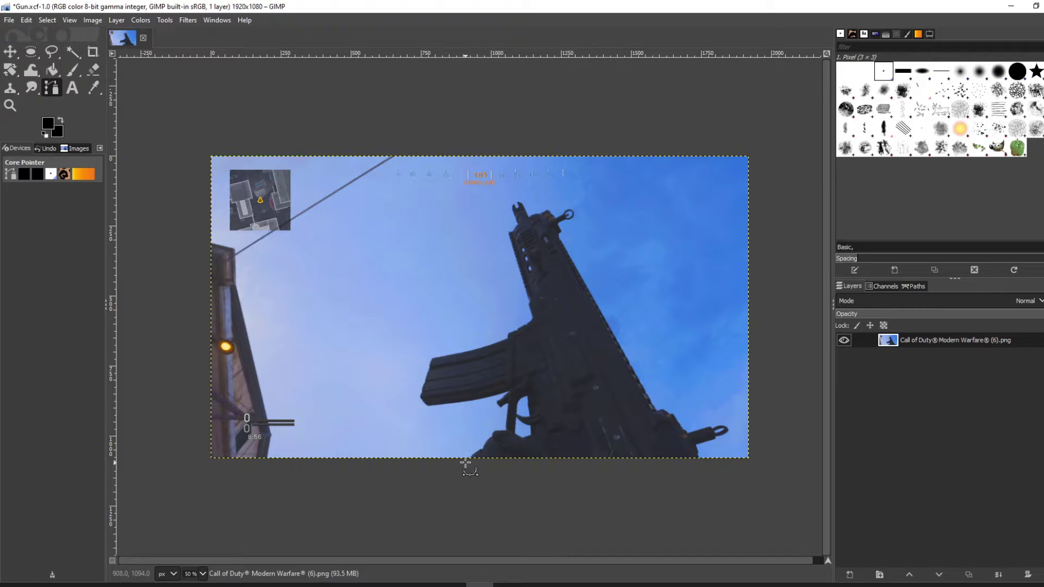
# Zoom in to 150% on the magazine, trigger and gripping hand
pyautogui.scroll(1, 462, 466)
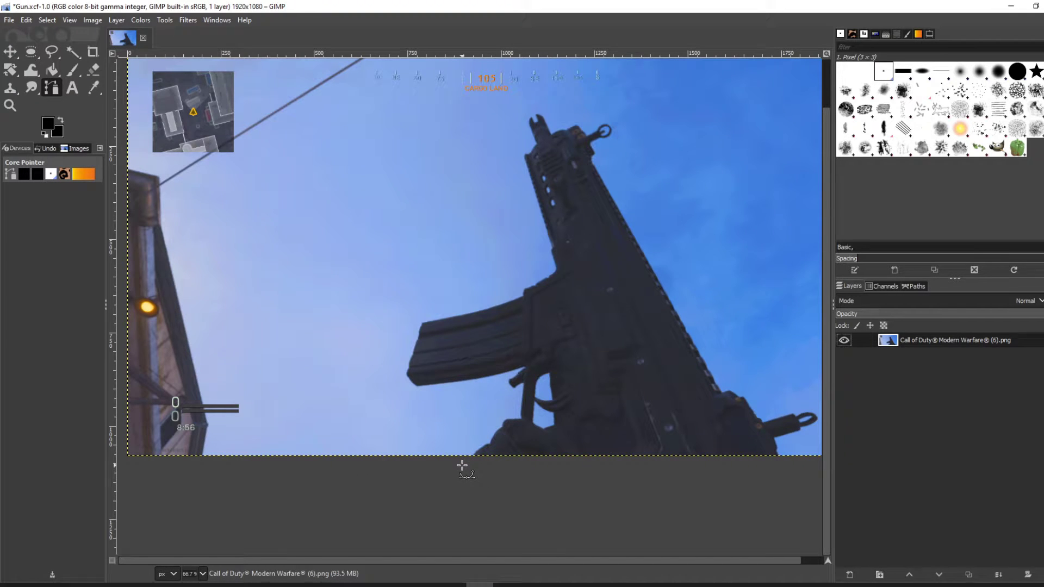
pyautogui.scroll(-1, 462, 466)
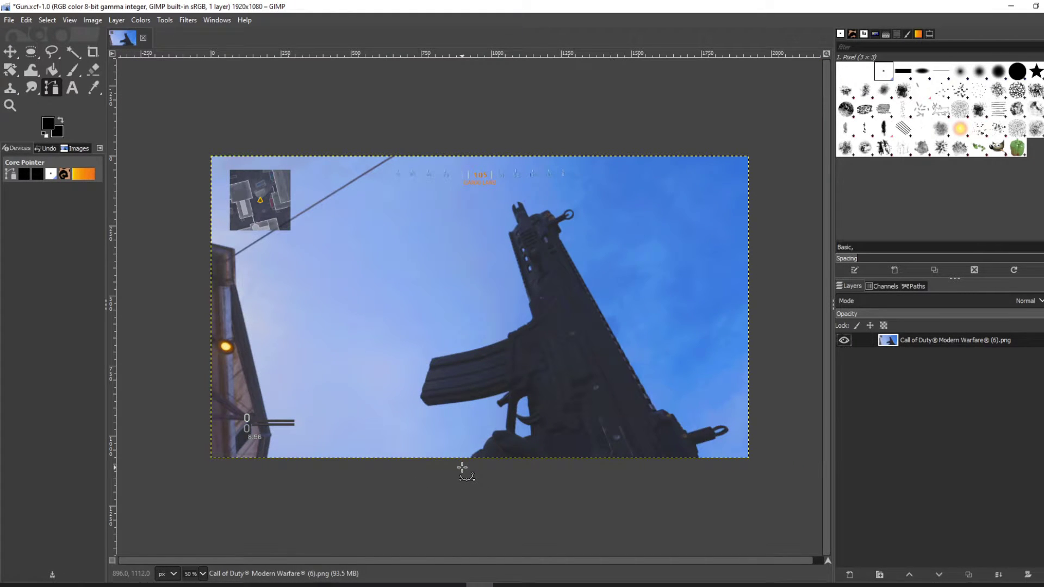
pyautogui.scroll(2, 468, 471)
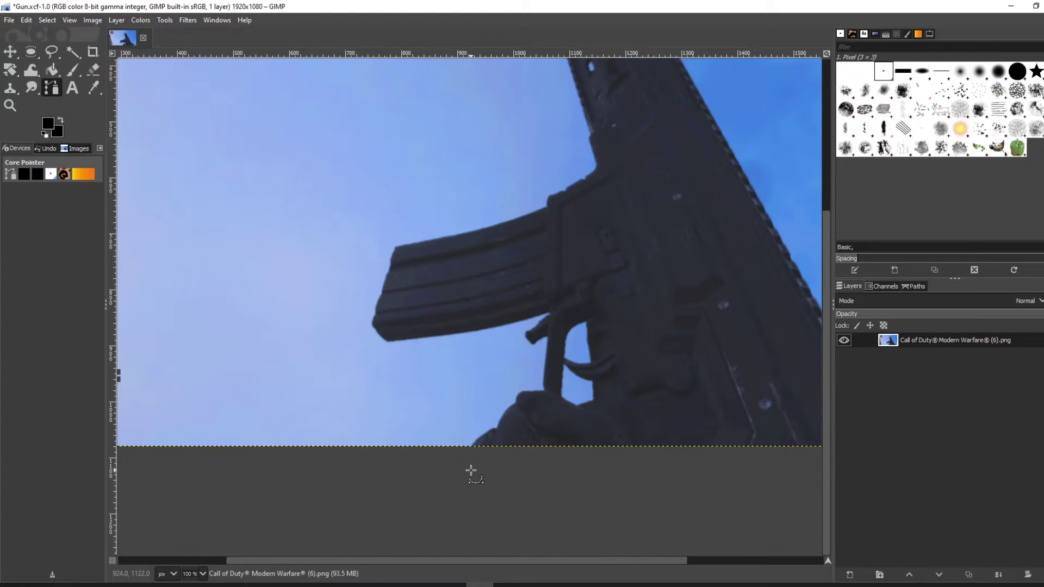
pyautogui.scroll(-1, 471, 473)
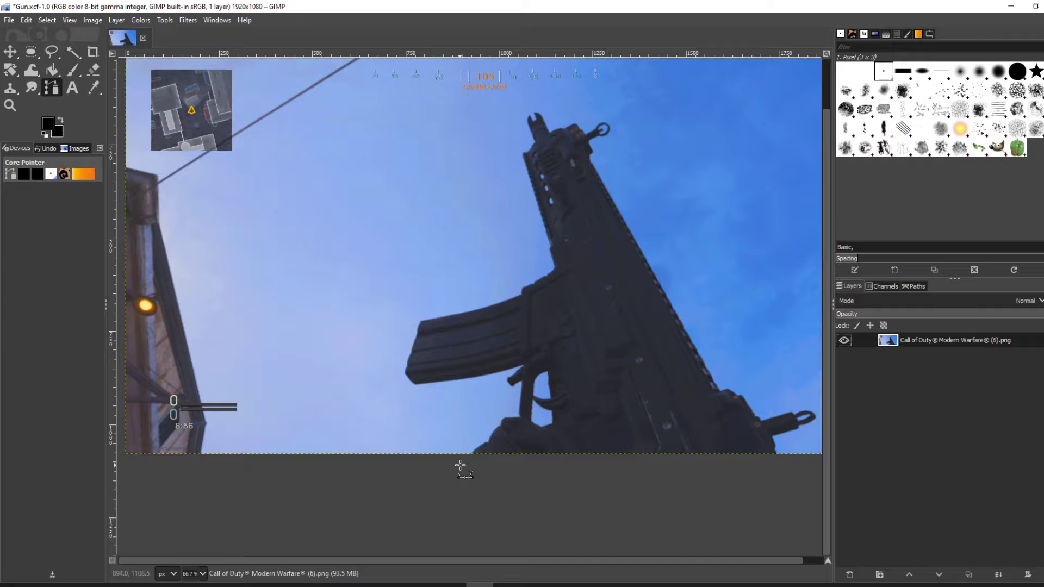
pyautogui.scroll(1, 462, 466)
pyautogui.scroll(1, 461, 466)
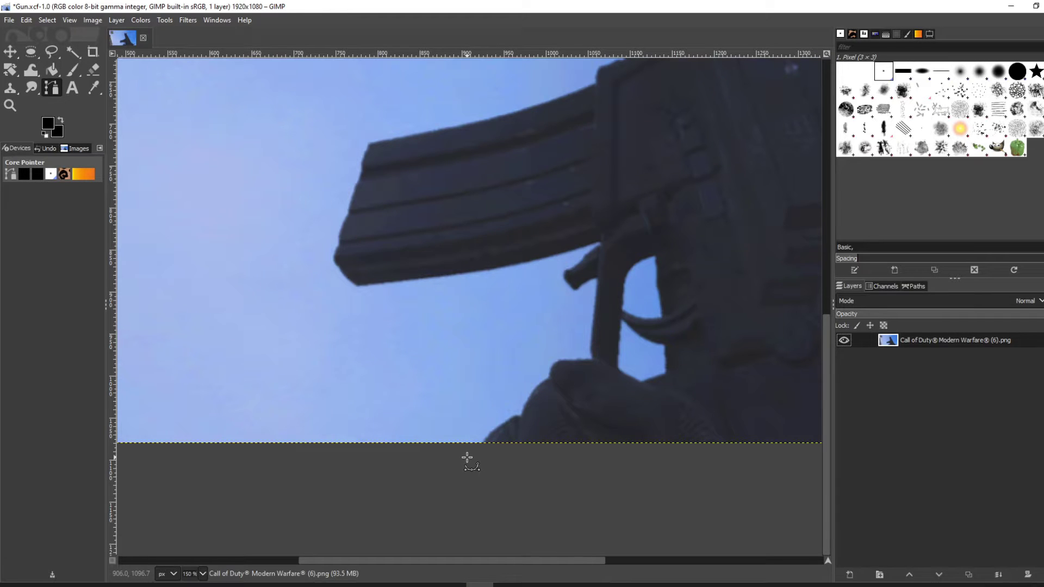
# Start the path at the bottom edge and trace up and along the gripping hand
pyautogui.click(467, 457)
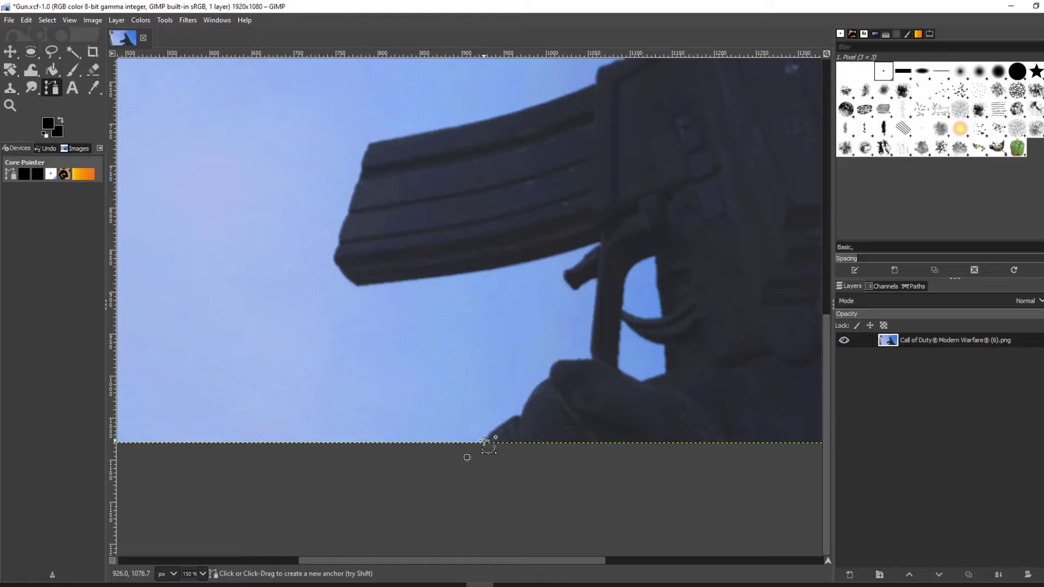
pyautogui.click(484, 440)
pyautogui.click(492, 431)
pyautogui.click(504, 421)
pyautogui.click(515, 416)
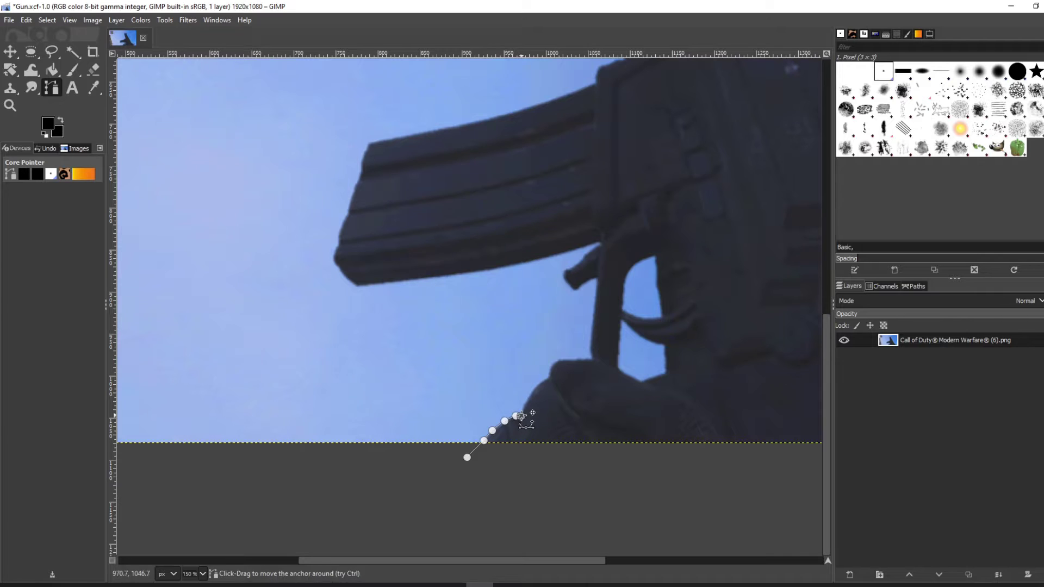
pyautogui.click(525, 403)
pyautogui.click(532, 392)
pyautogui.click(542, 383)
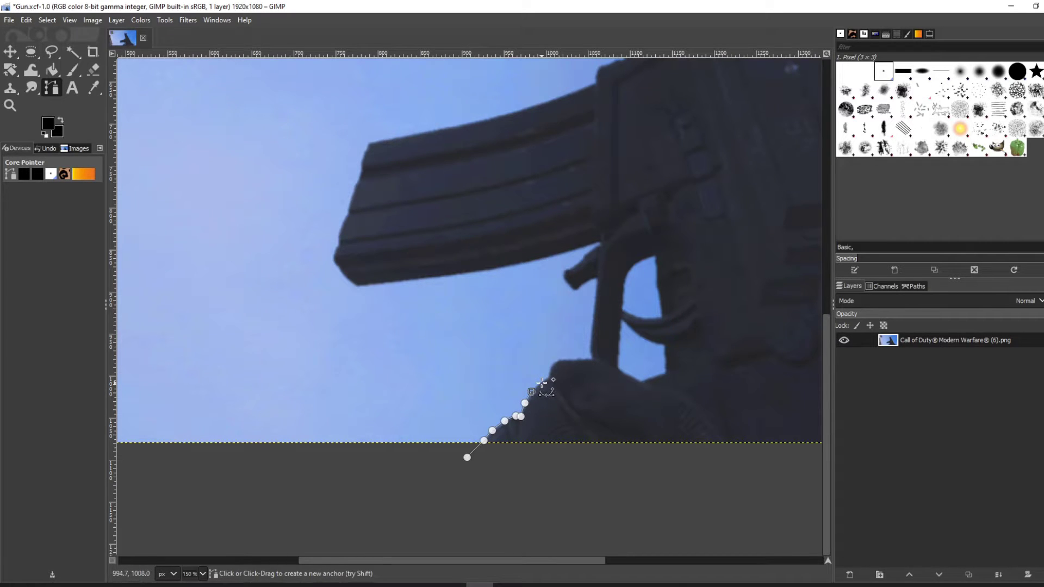
pyautogui.click(548, 379)
pyautogui.click(550, 369)
pyautogui.click(556, 360)
pyautogui.click(571, 359)
pyautogui.click(586, 359)
pyautogui.click(593, 360)
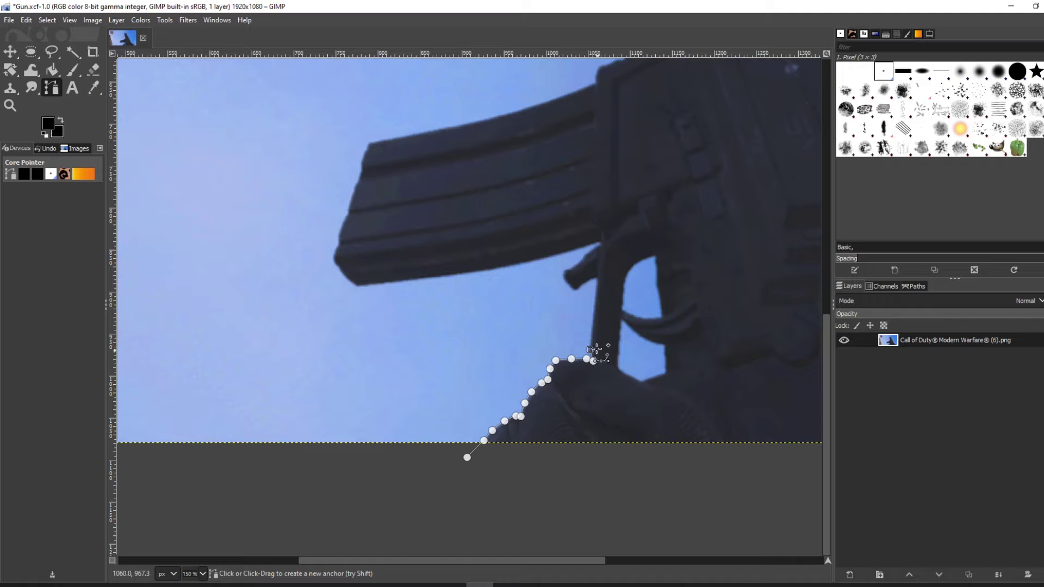
pyautogui.click(590, 349)
# Continue the path up the trigger guard, around the trigger curve toward the magazine
pyautogui.click(596, 276)
pyautogui.click(587, 282)
pyautogui.click(577, 288)
pyautogui.click(566, 277)
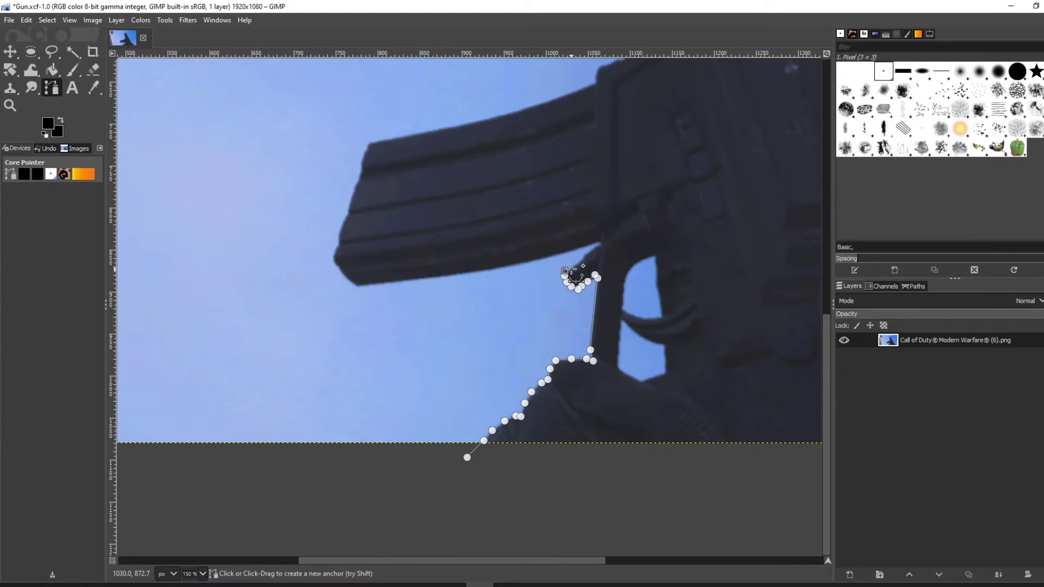
pyautogui.click(565, 271)
pyautogui.click(584, 258)
pyautogui.click(591, 253)
pyautogui.click(598, 246)
# Trace the magazine's lower edge, left side and top edge with path points
pyautogui.click(564, 254)
pyautogui.click(538, 261)
pyautogui.click(495, 269)
pyautogui.click(465, 271)
pyautogui.click(409, 279)
pyautogui.click(359, 285)
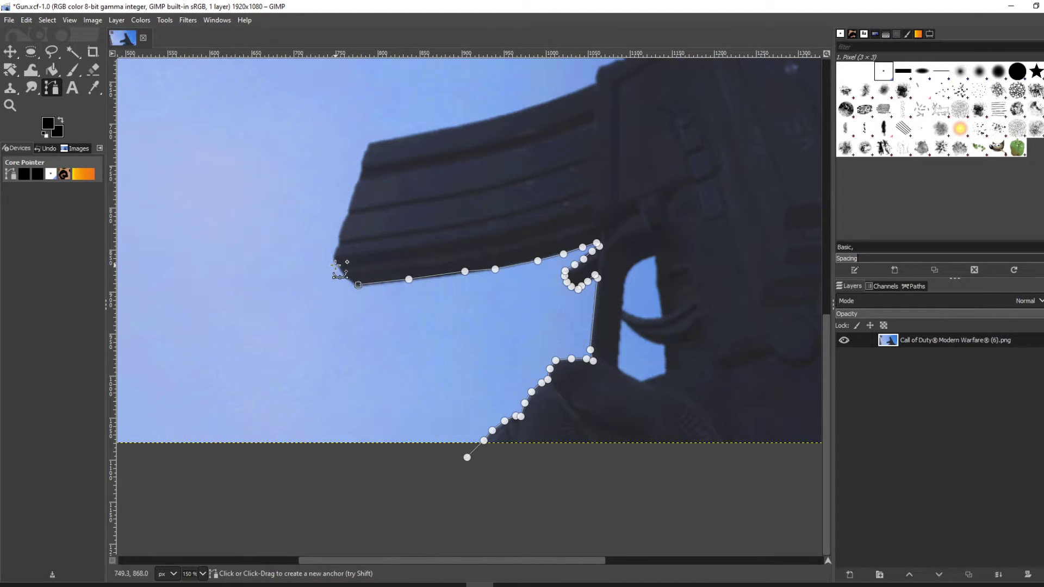
pyautogui.click(334, 264)
pyautogui.click(335, 254)
pyautogui.click(340, 232)
pyautogui.click(349, 207)
pyautogui.click(358, 181)
pyautogui.click(364, 153)
pyautogui.click(366, 140)
pyautogui.click(463, 125)
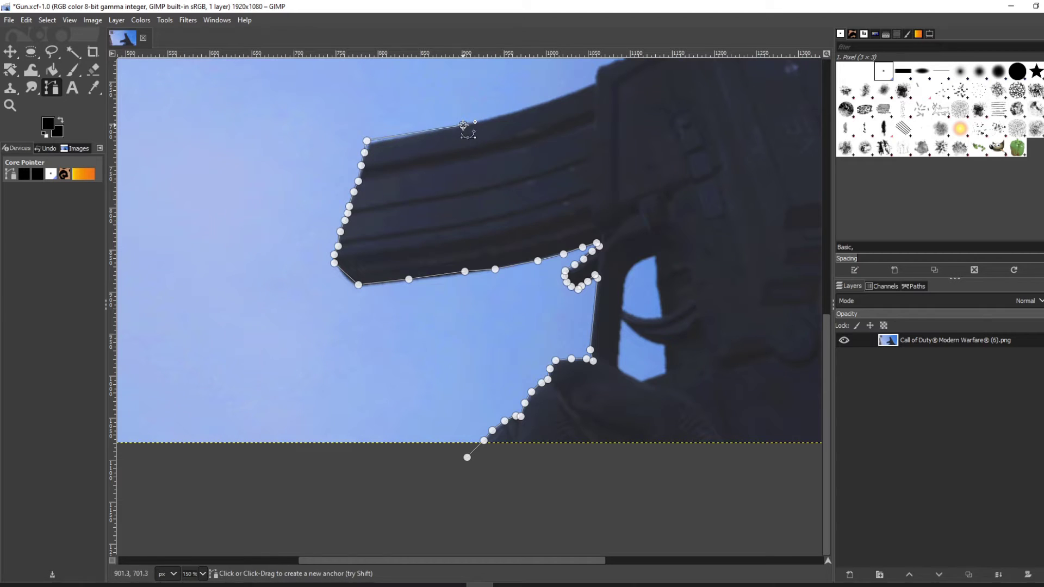
# Add path anchors along the magazine's top edge and up the gun's left edge
pyautogui.click(487, 120)
pyautogui.click(517, 112)
pyautogui.scroll(3, 550, 103)
pyautogui.click(628, 191)
pyautogui.click(645, 184)
pyautogui.click(652, 183)
pyautogui.click(657, 179)
pyautogui.click(664, 171)
pyautogui.click(672, 163)
pyautogui.scroll(8, 674, 174)
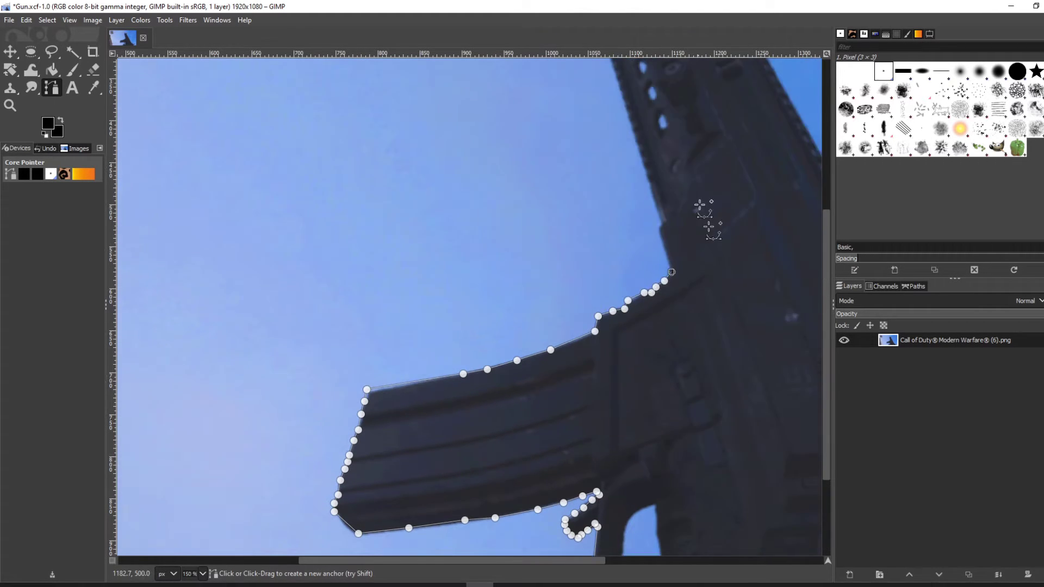
pyautogui.scroll(3, 661, 477)
# Continue the path anchors up the gun's edge toward the front sight
pyautogui.click(505, 314)
pyautogui.click(504, 302)
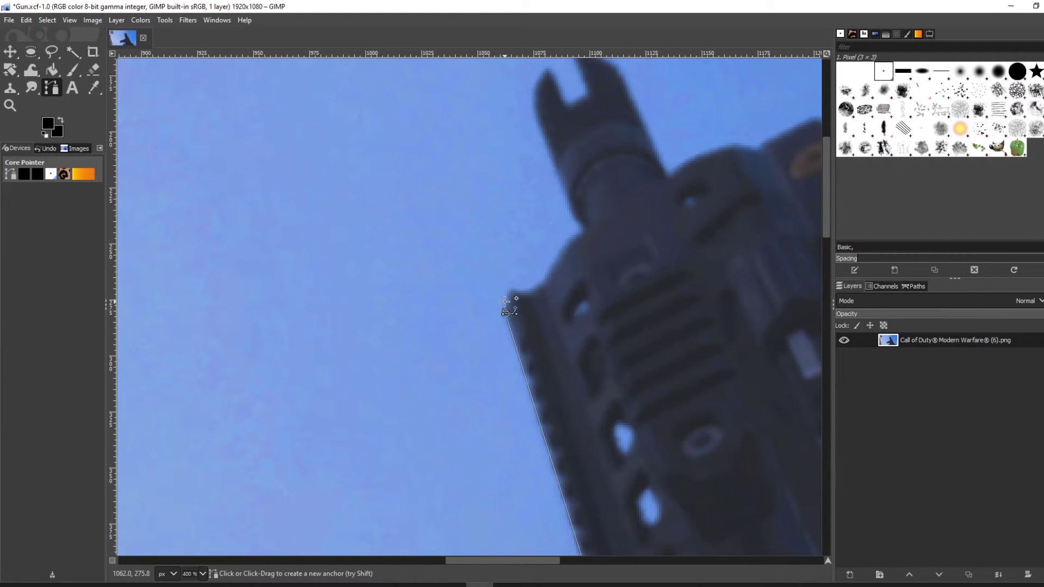
pyautogui.click(510, 292)
pyautogui.click(513, 287)
pyautogui.click(522, 293)
pyautogui.click(554, 264)
pyautogui.click(575, 235)
pyautogui.click(572, 215)
pyautogui.scroll(5, 573, 215)
pyautogui.click(558, 425)
pyautogui.click(538, 374)
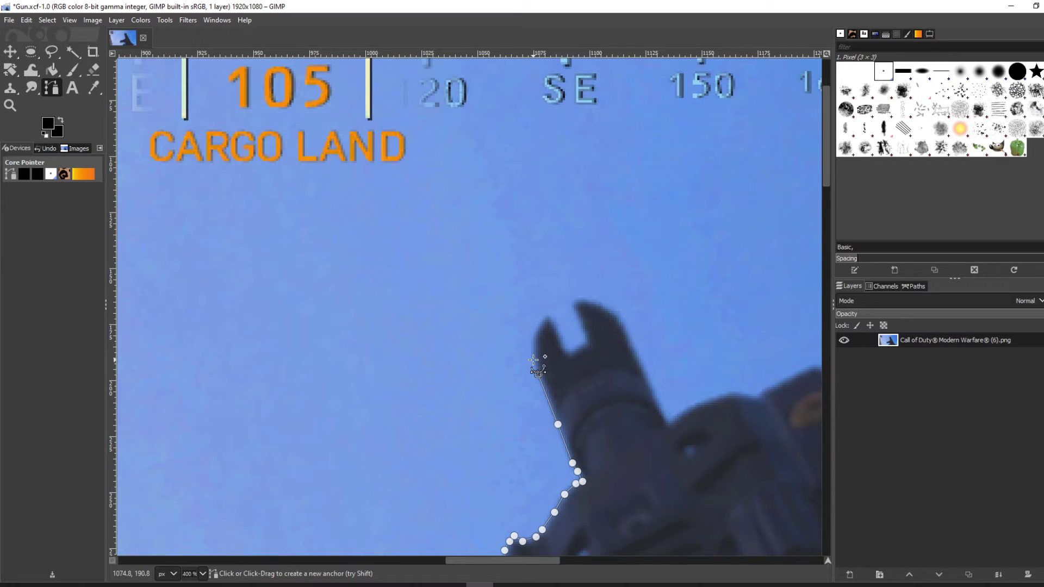
pyautogui.click(532, 340)
pyautogui.click(548, 317)
# Trace the path around the front sight's forked tip and down its right side
pyautogui.click(570, 354)
pyautogui.click(588, 342)
pyautogui.click(571, 303)
pyautogui.click(589, 300)
pyautogui.click(615, 311)
pyautogui.click(633, 345)
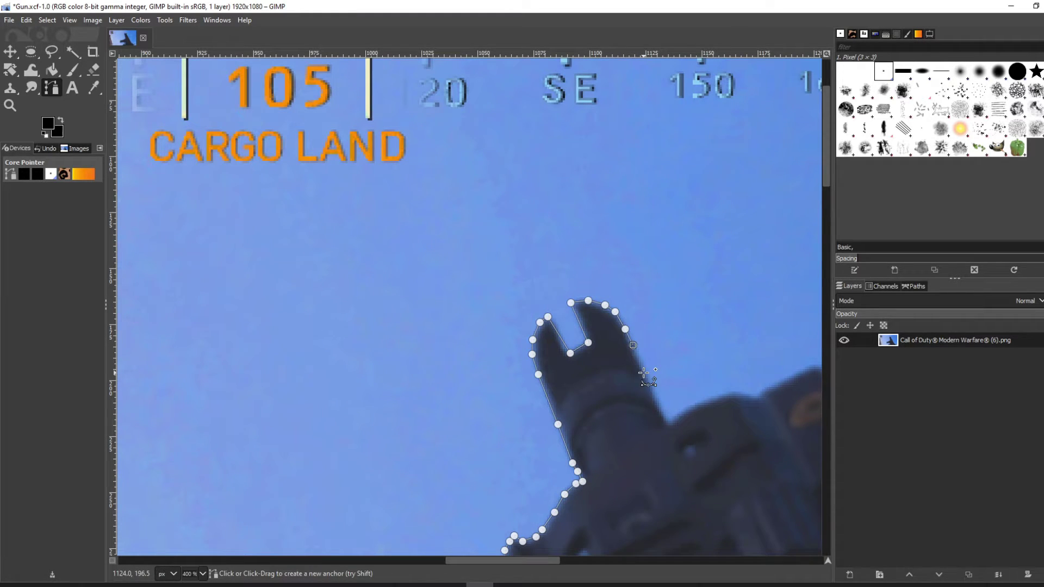
pyautogui.click(656, 396)
pyautogui.click(667, 423)
# Extend the path along the gun's upper right edge
pyautogui.click(684, 413)
pyautogui.click(720, 398)
pyautogui.click(759, 395)
pyautogui.scroll(-1, 678, 438)
pyautogui.scroll(1, 678, 438)
pyautogui.click(723, 393)
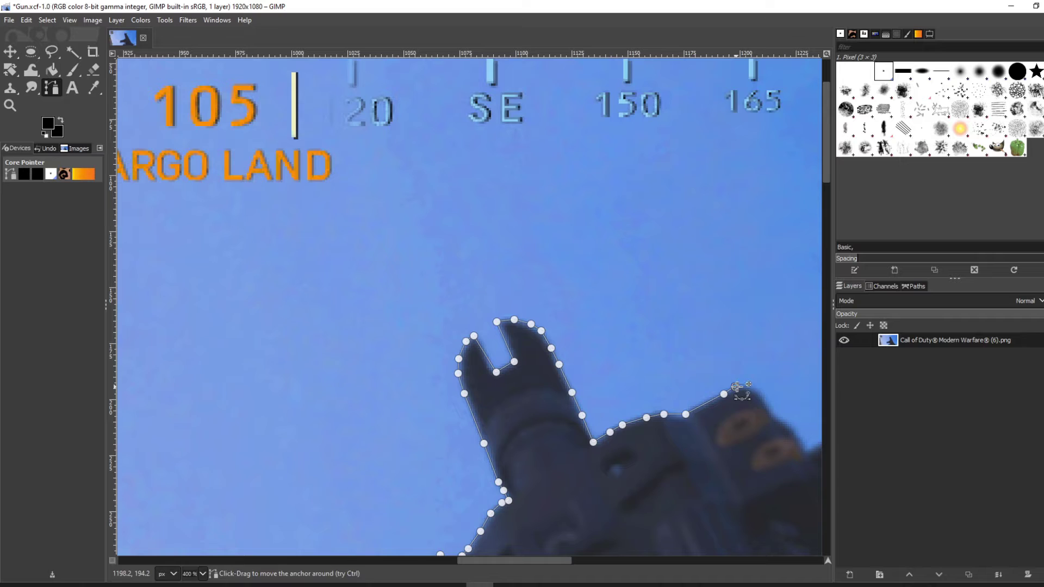
pyautogui.click(749, 385)
pyautogui.moveTo(537, 560); pyautogui.dragTo(600, 560)
pyautogui.scroll(-3, 381, 304)
# Trace the path along the barrel toward the ring sight
pyautogui.click(379, 297)
pyautogui.click(394, 302)
pyautogui.click(412, 329)
pyautogui.click(437, 316)
pyautogui.click(470, 296)
pyautogui.scroll(2, 476, 288)
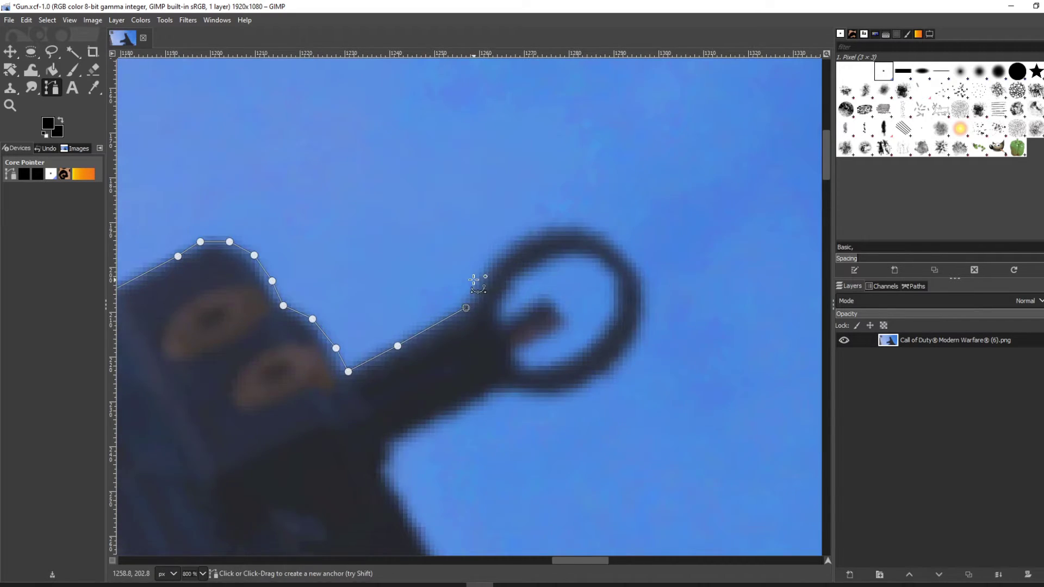
pyautogui.scroll(-1, 500, 261)
# Outline the ring sight's outer edge, then carry the path down along the gun
pyautogui.click(501, 256)
pyautogui.click(547, 248)
pyautogui.click(578, 262)
pyautogui.click(591, 304)
pyautogui.click(585, 319)
pyautogui.click(576, 334)
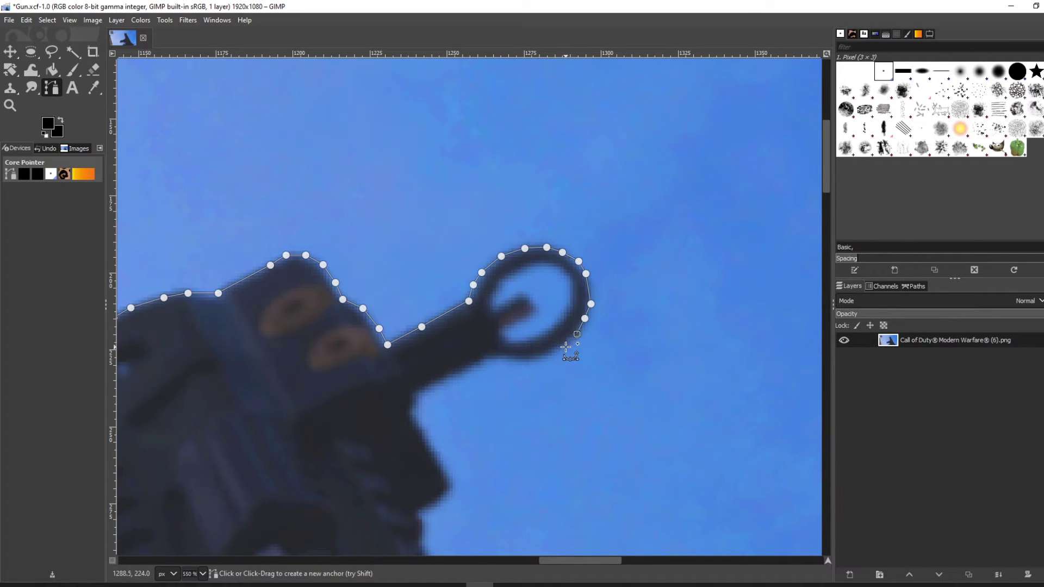
pyautogui.click(543, 356)
pyautogui.click(518, 361)
pyautogui.click(492, 357)
pyautogui.click(417, 391)
pyautogui.click(412, 410)
pyautogui.click(426, 442)
pyautogui.scroll(-5, 425, 441)
# Continue placing anchors down the gun's right edge
pyautogui.click(452, 234)
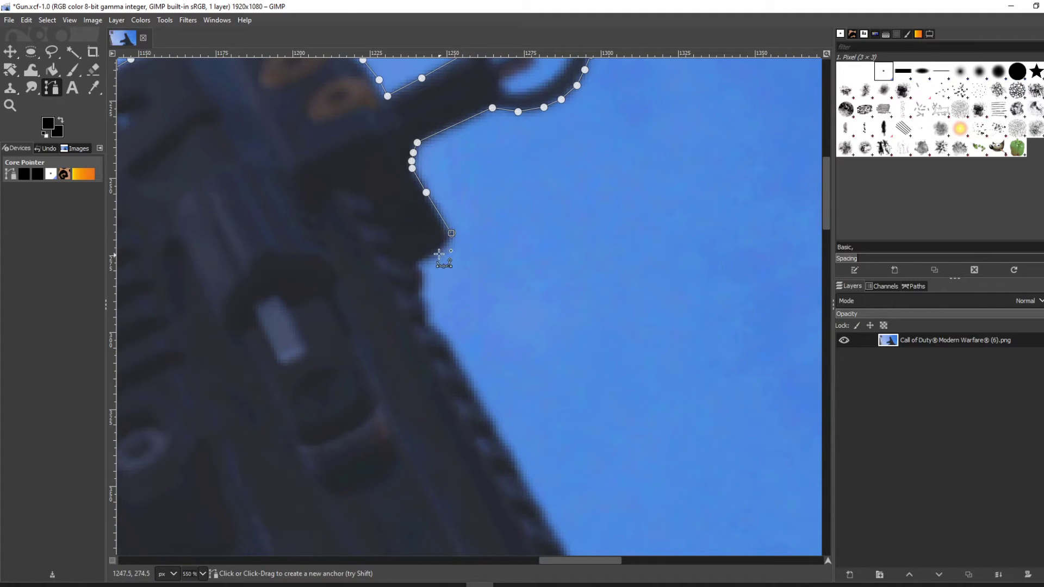
pyautogui.click(419, 264)
pyautogui.click(423, 293)
pyautogui.scroll(-2, 457, 316)
pyautogui.scroll(-2, 481, 326)
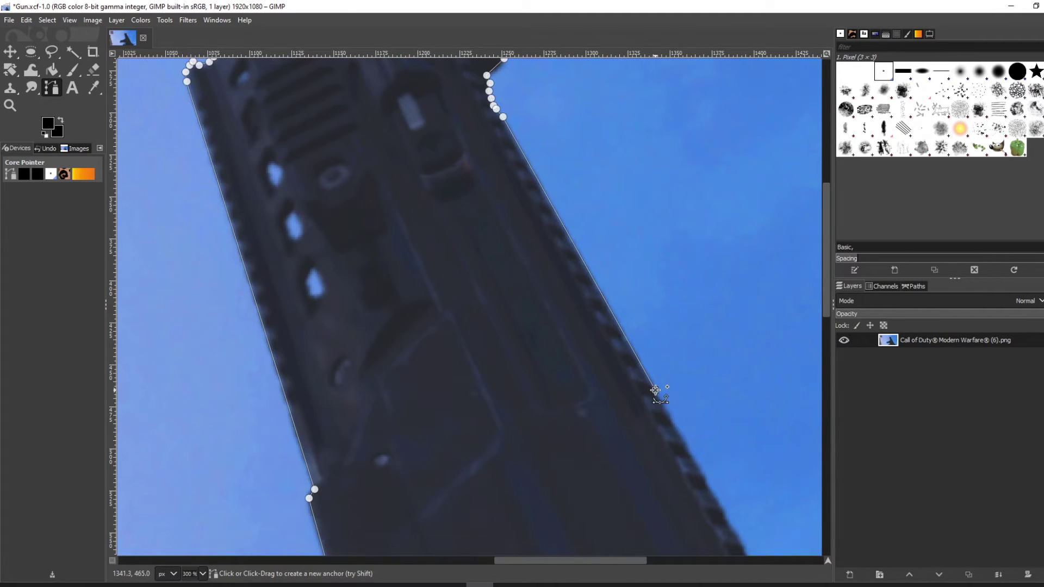
pyautogui.scroll(-5, 658, 380)
pyautogui.hscroll(3, 669, 364)
pyautogui.scroll(-4, 672, 348)
pyautogui.click(688, 381)
pyautogui.click(729, 441)
pyautogui.scroll(4, 731, 442)
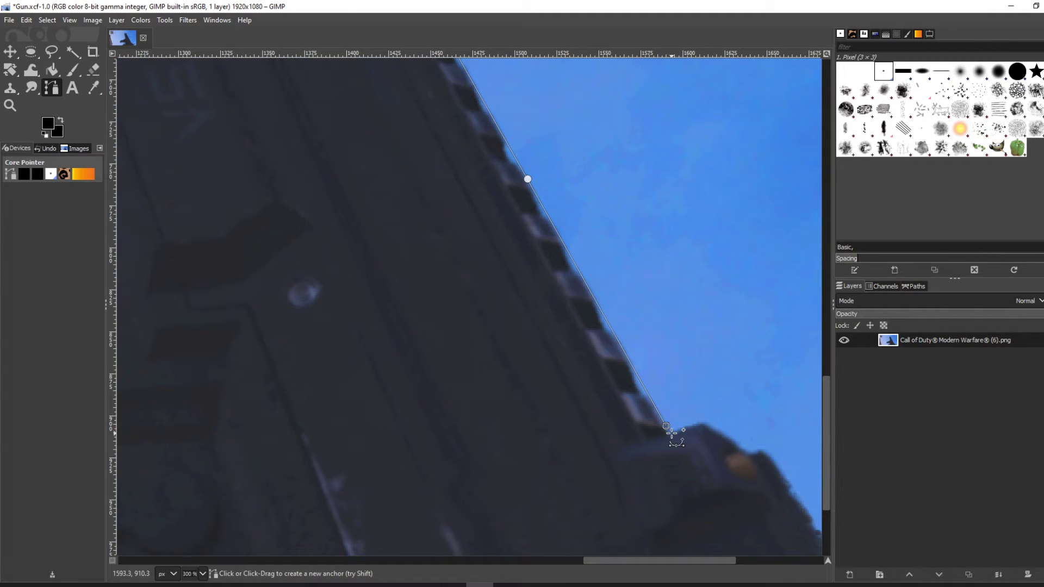
# Trace the gun's right and upper edges with more path anchors
pyautogui.click(688, 427)
pyautogui.click(698, 424)
pyautogui.click(707, 427)
pyautogui.click(734, 440)
pyautogui.click(748, 450)
pyautogui.click(764, 449)
pyautogui.click(778, 468)
pyautogui.click(792, 494)
pyautogui.scroll(-3, 799, 500)
pyautogui.hscroll(4, 799, 500)
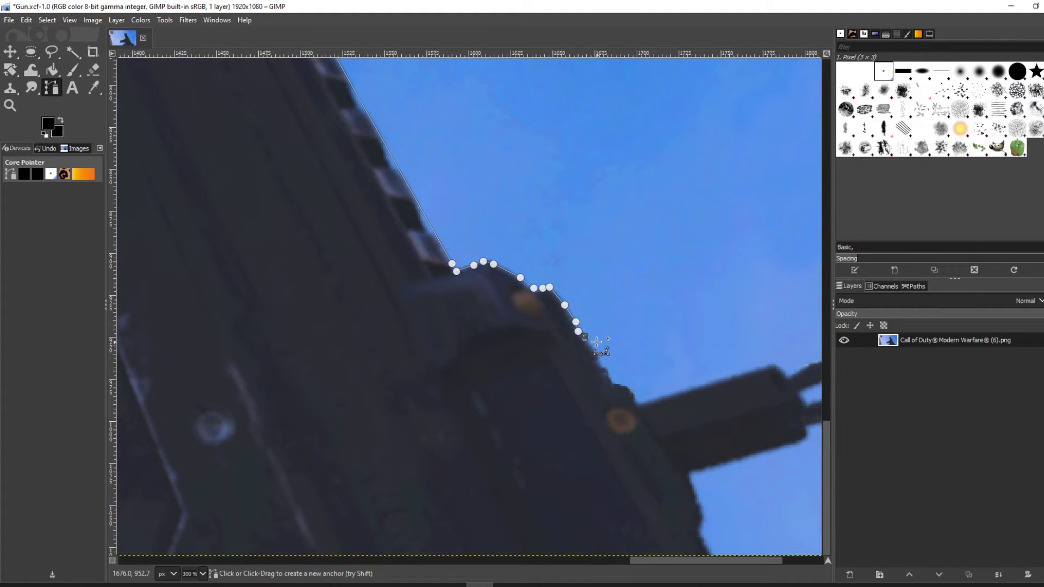
pyautogui.click(601, 364)
# Extend the path along the barrel up to the muzzle ring
pyautogui.click(608, 377)
pyautogui.click(627, 386)
pyautogui.click(639, 405)
pyautogui.click(773, 364)
pyautogui.hscroll(3, 783, 369)
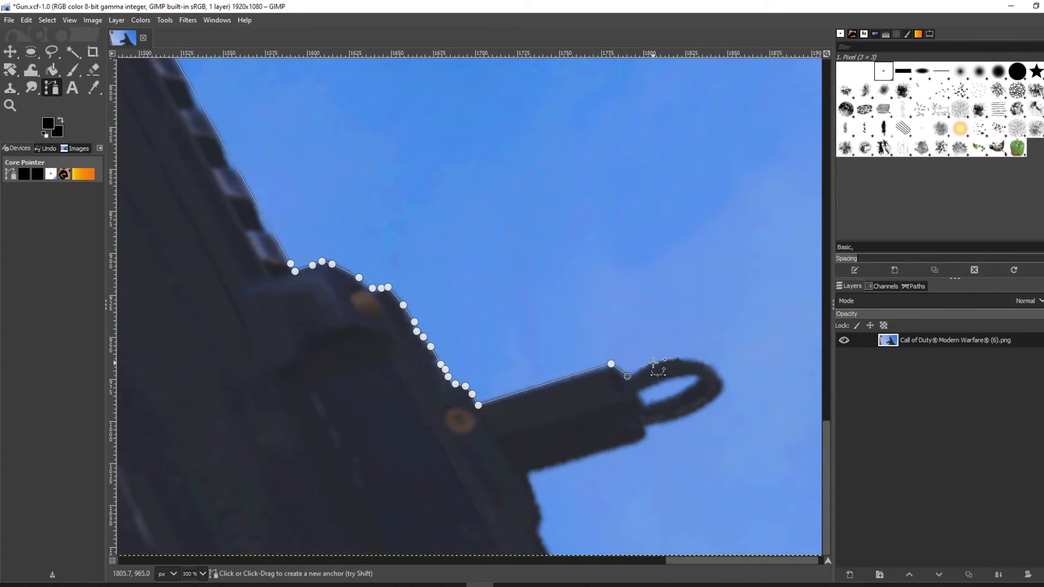
pyautogui.click(627, 377)
pyautogui.click(672, 360)
pyautogui.click(706, 363)
# Trace around the barrel ring, back along its underside, and down to the image's bottom edge
pyautogui.click(717, 371)
pyautogui.click(723, 385)
pyautogui.click(704, 405)
pyautogui.click(682, 418)
pyautogui.click(665, 419)
pyautogui.click(645, 424)
pyautogui.click(641, 444)
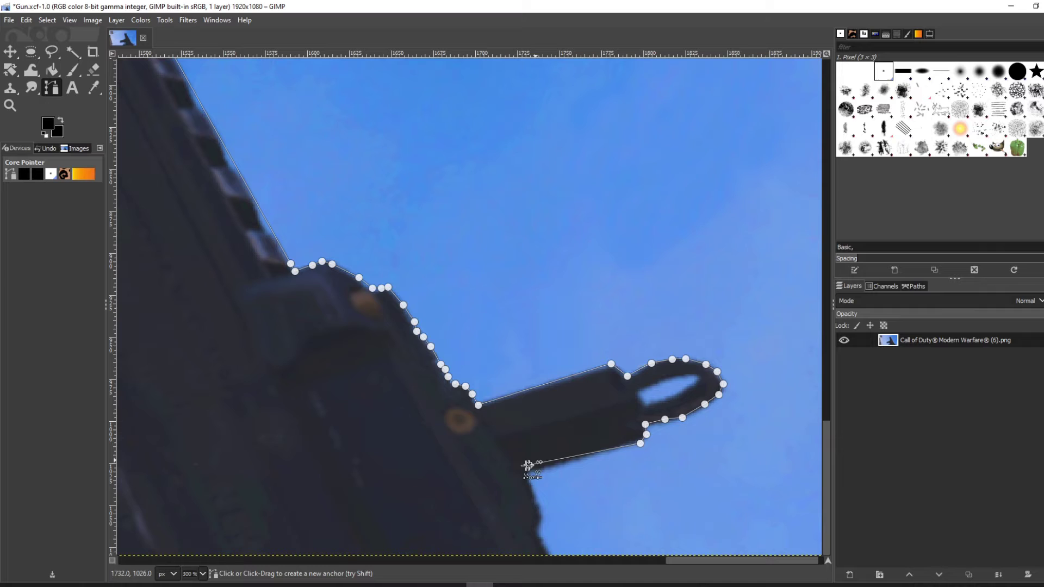
pyautogui.click(525, 472)
pyautogui.scroll(-3, 529, 490)
pyautogui.click(554, 493)
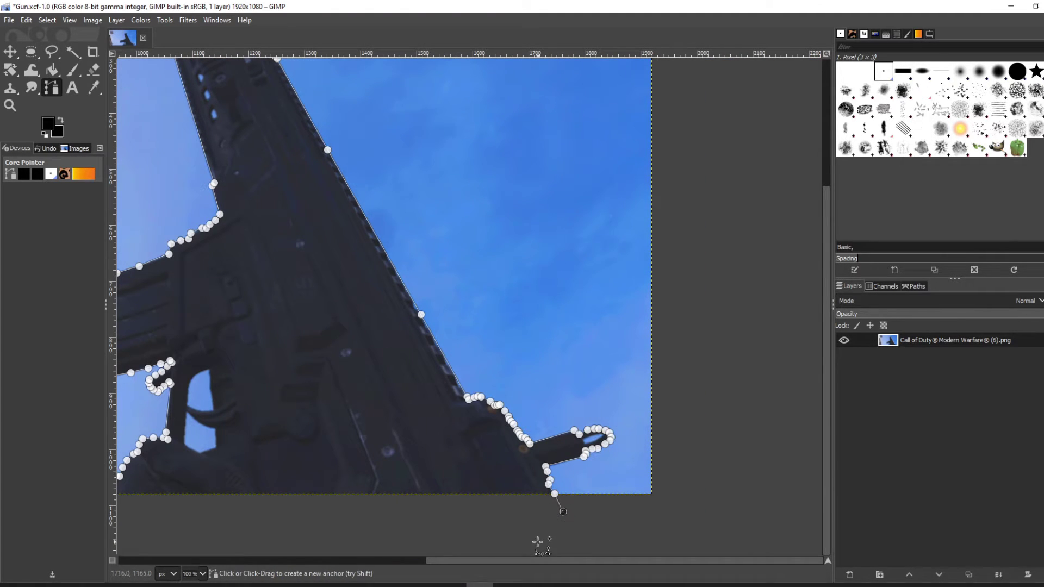
# Join the bottom-left start anchor to the last endpoint, closing the path around the gun
pyautogui.moveTo(536, 558); pyautogui.dragTo(472, 573)
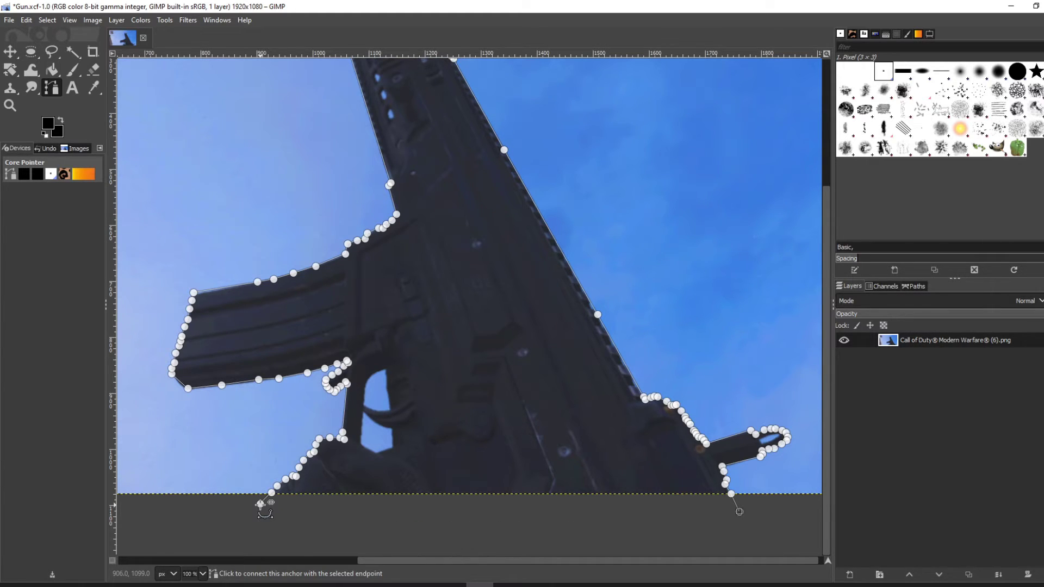
pyautogui.keyDown('ctrl'); pyautogui.click(260, 504); pyautogui.keyUp('ctrl')
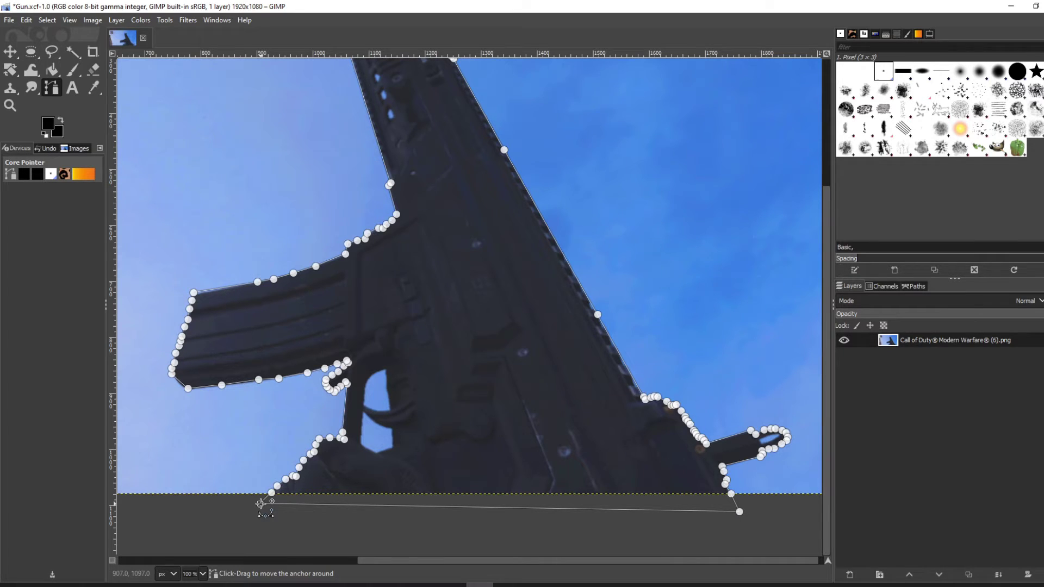
pyautogui.scroll(4, 260, 504)
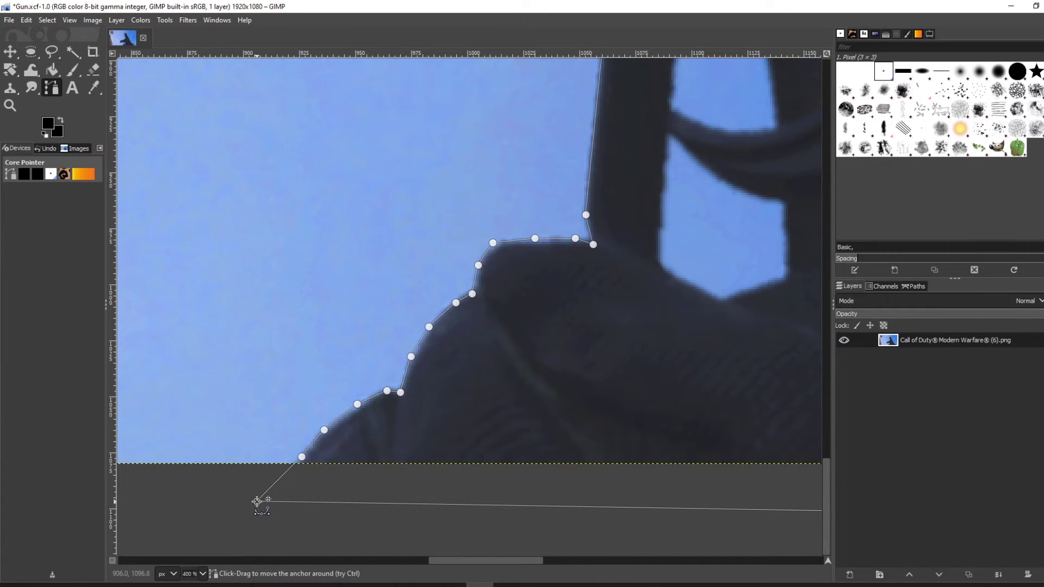
# Create a selection from the gun's closed path via Select > From Path
pyautogui.rightClick(256, 500)
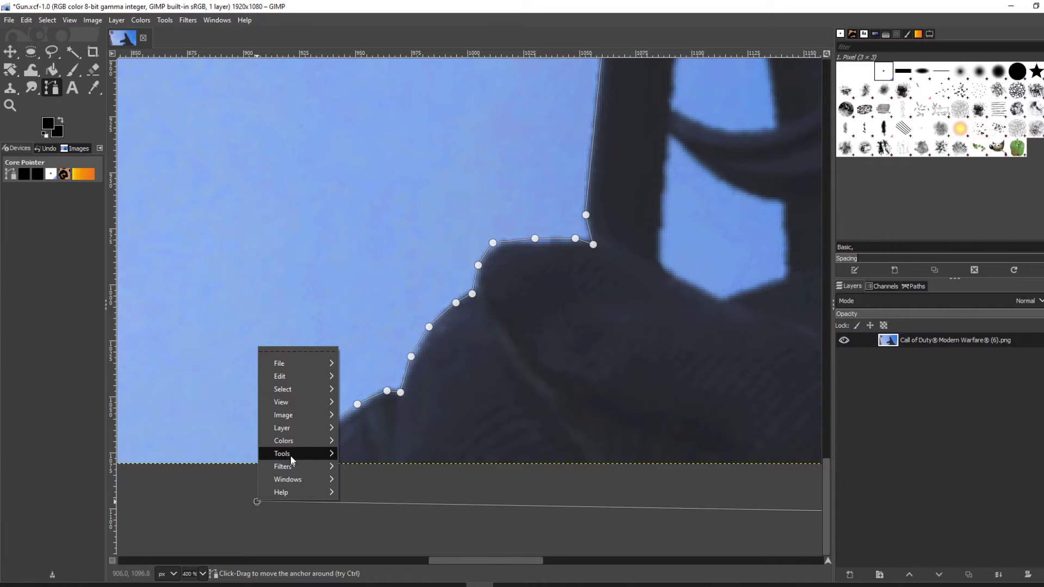
pyautogui.moveTo(304, 390)
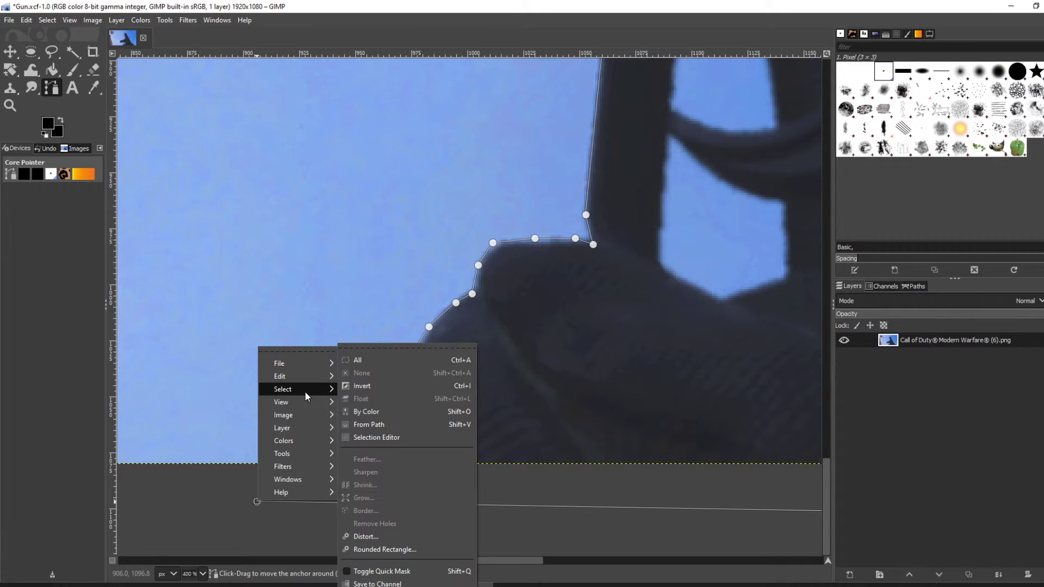
pyautogui.click(383, 425)
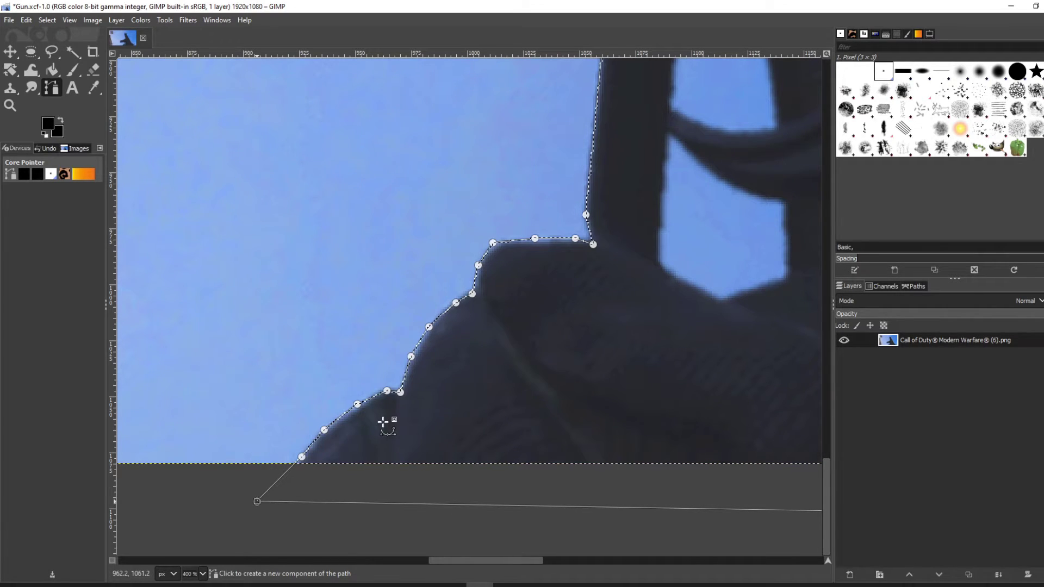
# Invert the selection with Select > Invert so it covers the sky
pyautogui.rightClick(256, 500)
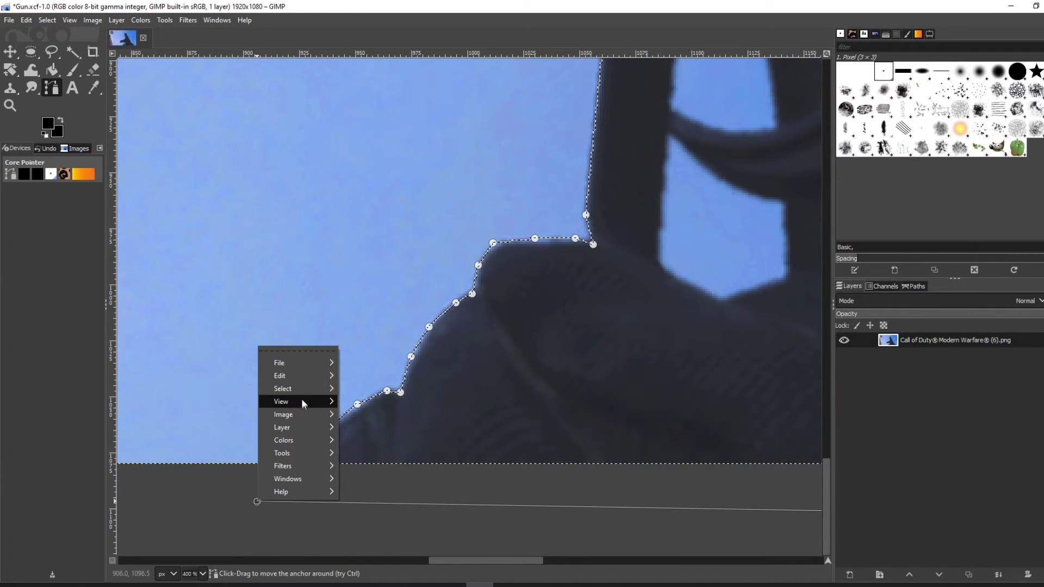
pyautogui.moveTo(305, 389)
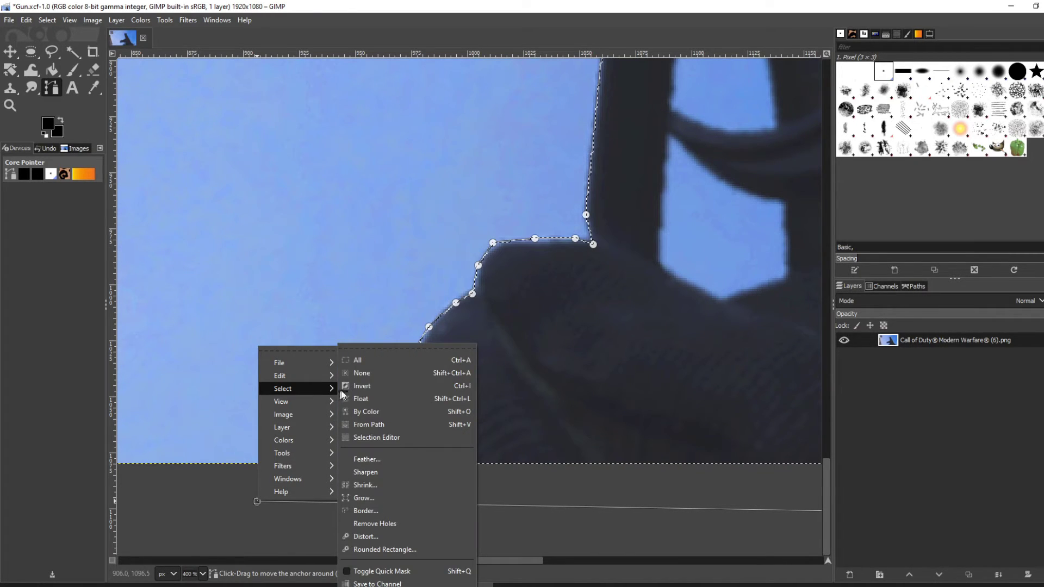
pyautogui.click(374, 385)
# Cut the selected sky away with Ctrl+X, leaving the gun on transparency
pyautogui.scroll(-3, 527, 326)
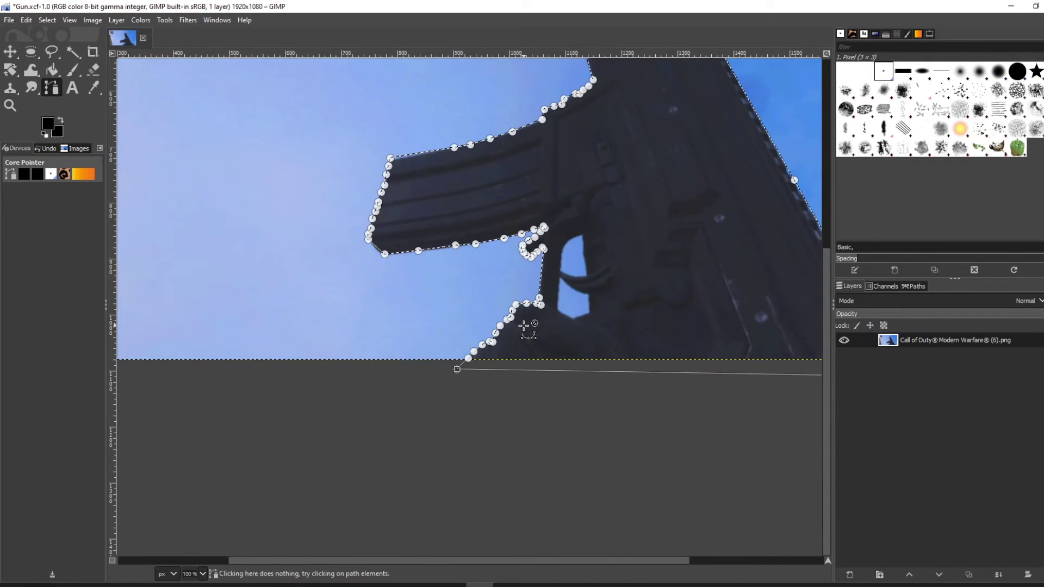
pyautogui.scroll(-2, 527, 326)
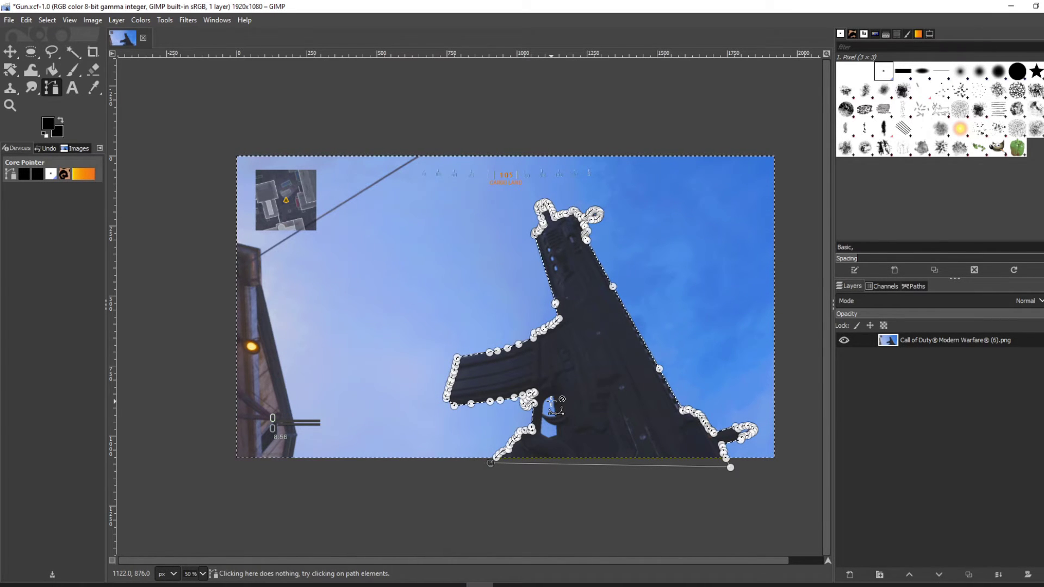
pyautogui.click(28, 21)
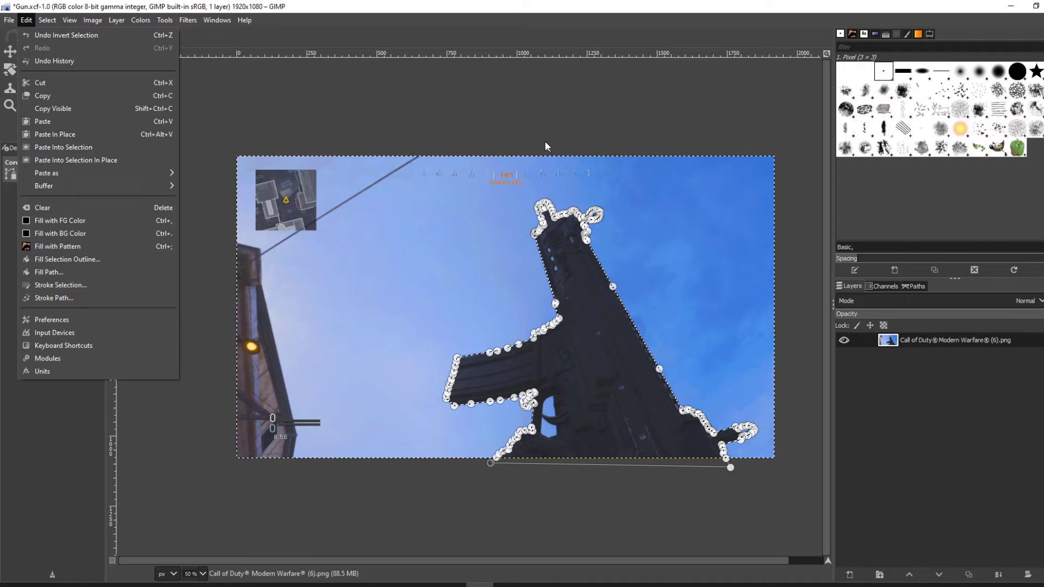
pyautogui.click(592, 6)
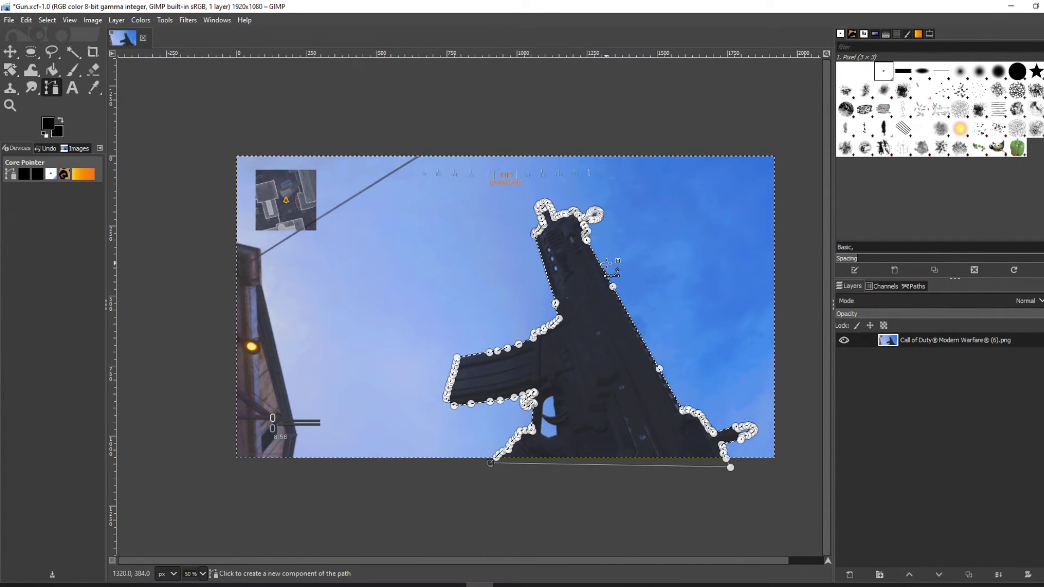
pyautogui.hotkey('ctrl', 'x')
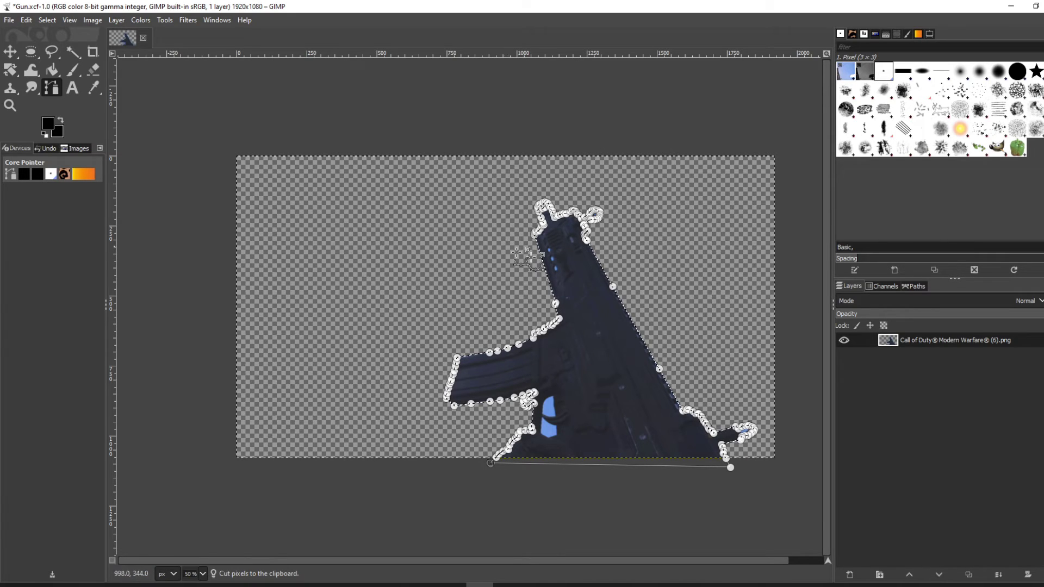
# Switch to the Move tool to hide the path and clear the selection with Select > None
pyautogui.click(11, 53)
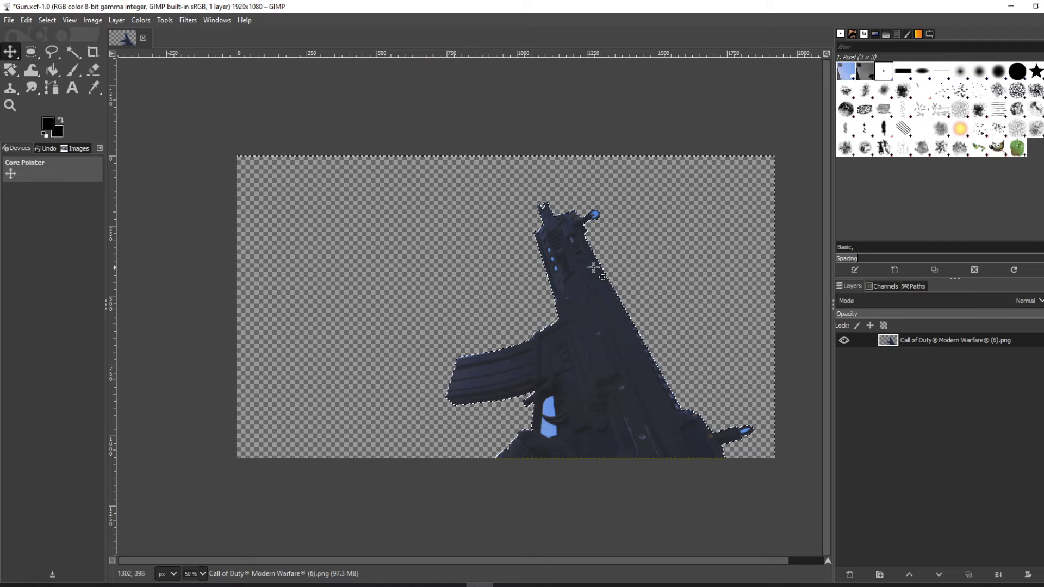
pyautogui.click(47, 20)
pyautogui.click(70, 50)
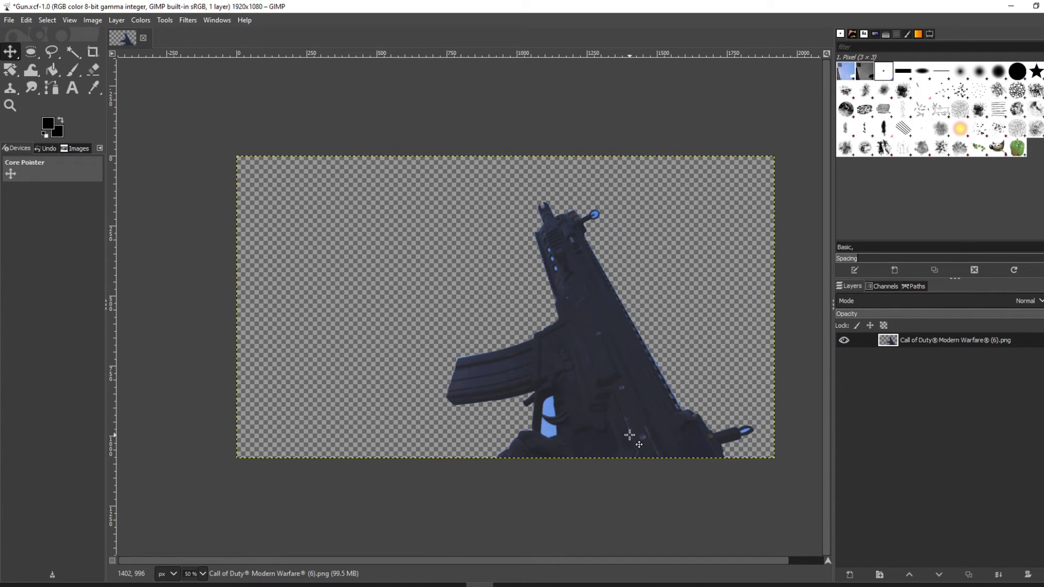
pyautogui.keyDown('ctrl'); pyautogui.scroll(5, 615, 411); pyautogui.keyUp('ctrl')
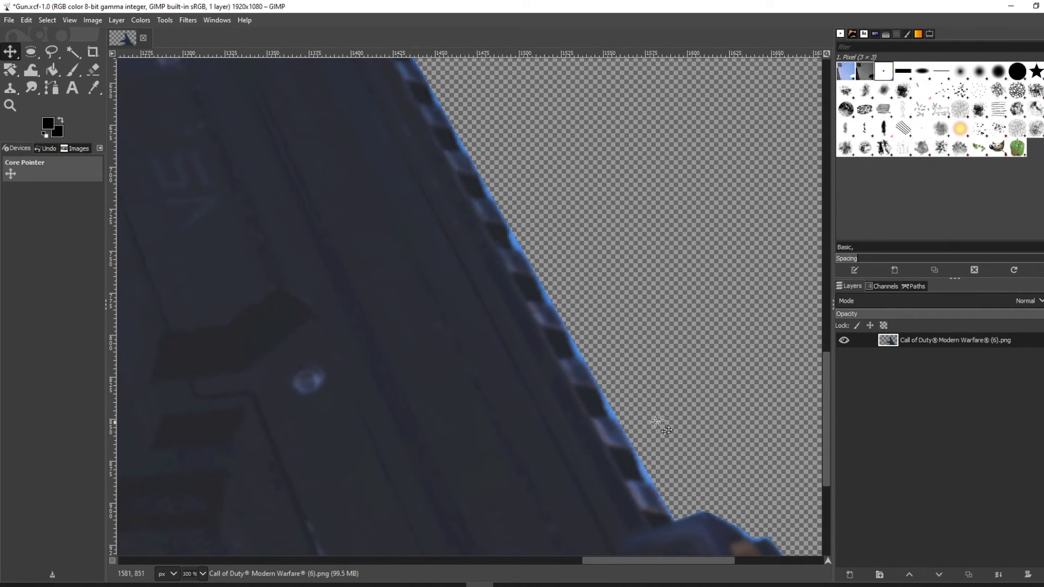
# Free-select the blue sky gap beside the trigger and delete it to transparency
pyautogui.click(50, 53)
pyautogui.scroll(-6, 278, 249)
pyautogui.scroll(5, 217, 289)
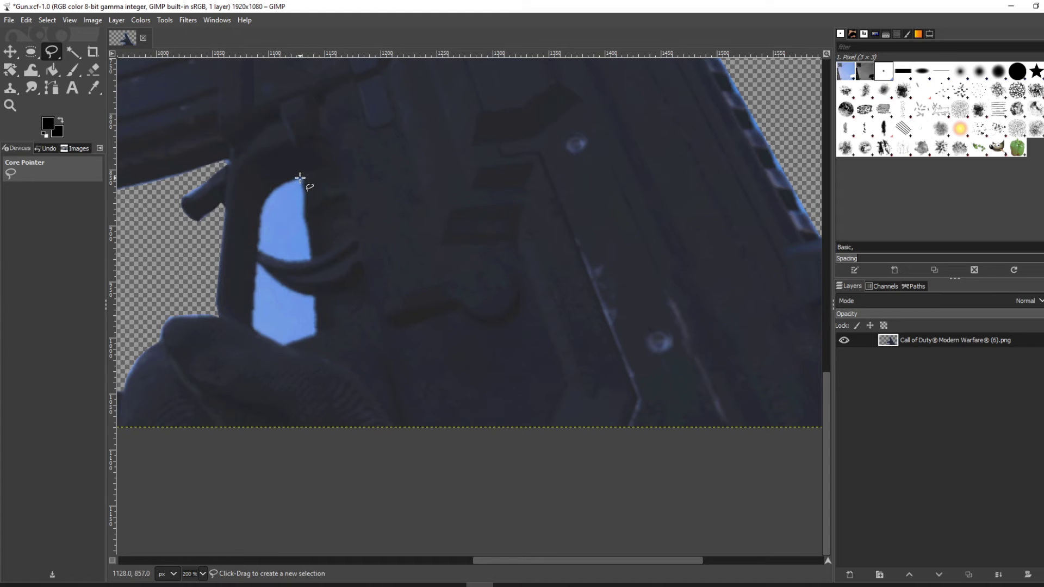
pyautogui.click(300, 177)
pyautogui.click(305, 207)
pyautogui.moveTo(311, 248); pyautogui.dragTo(312, 257)
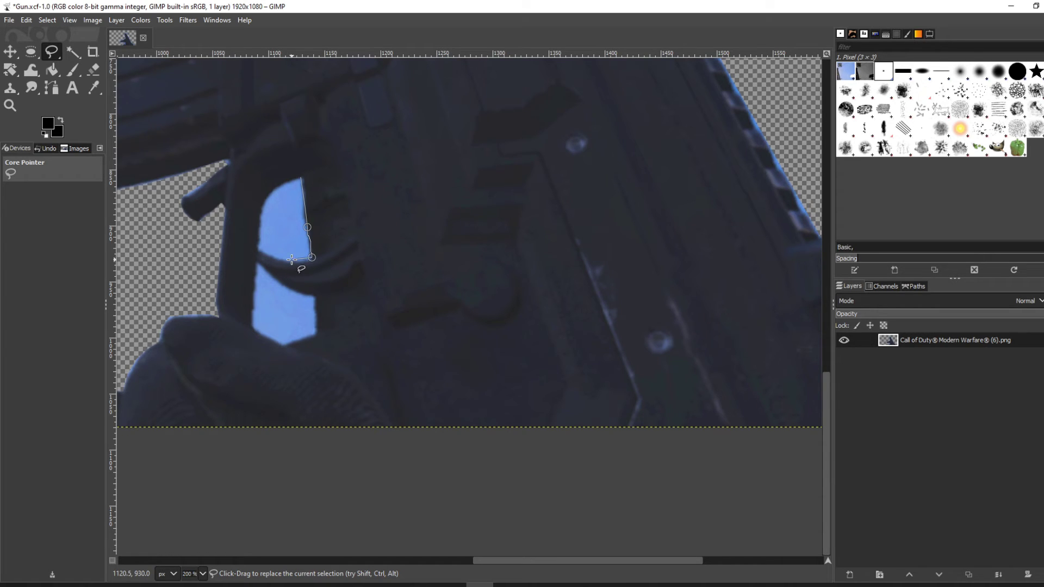
pyautogui.click(291, 259)
pyautogui.click(267, 253)
pyautogui.click(259, 213)
pyautogui.click(269, 193)
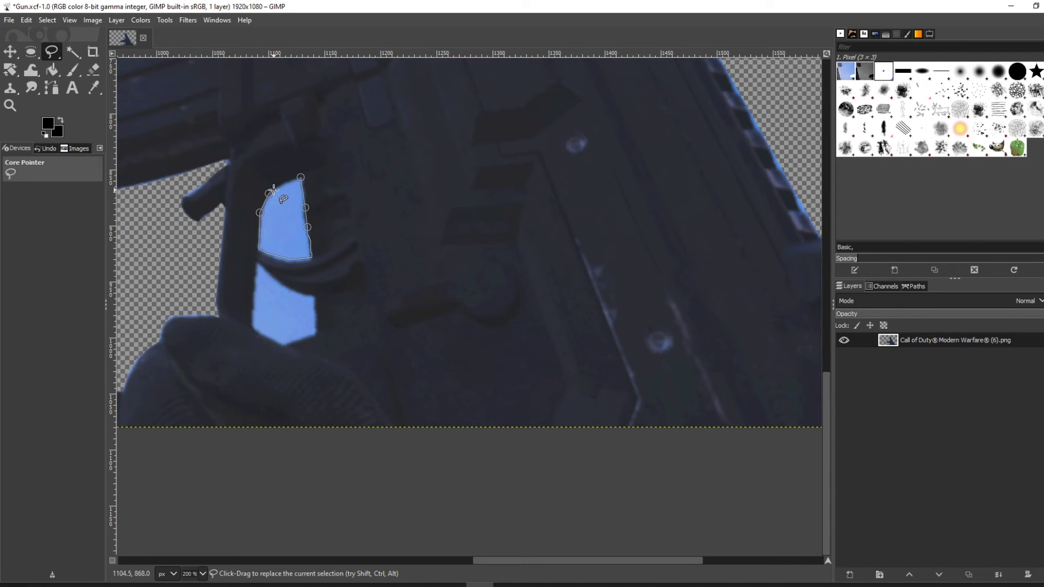
pyautogui.click(300, 177)
pyautogui.press('Delete')
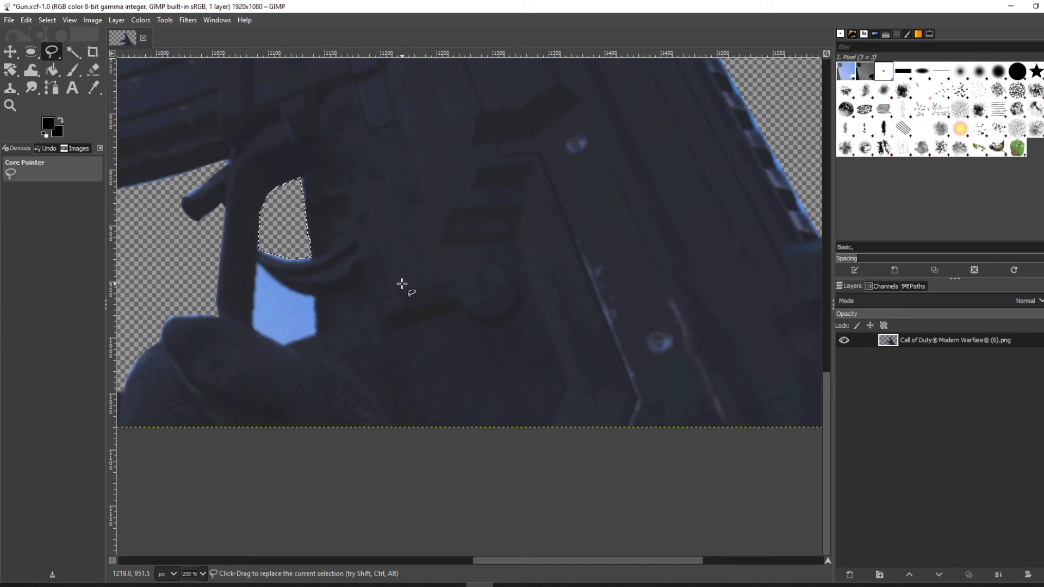
pyautogui.scroll(-2, 515, 252)
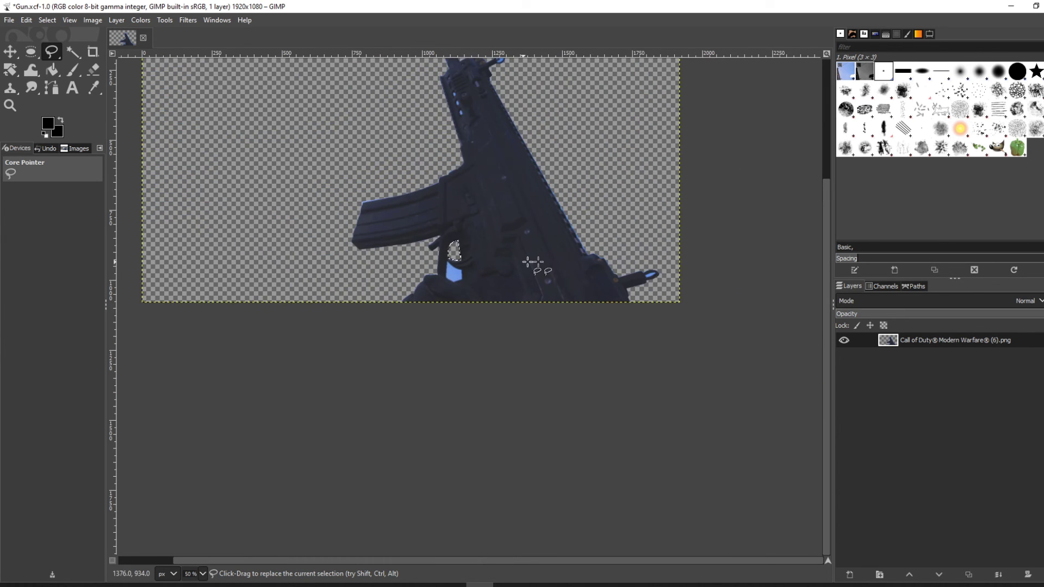
pyautogui.scroll(6, 640, 280)
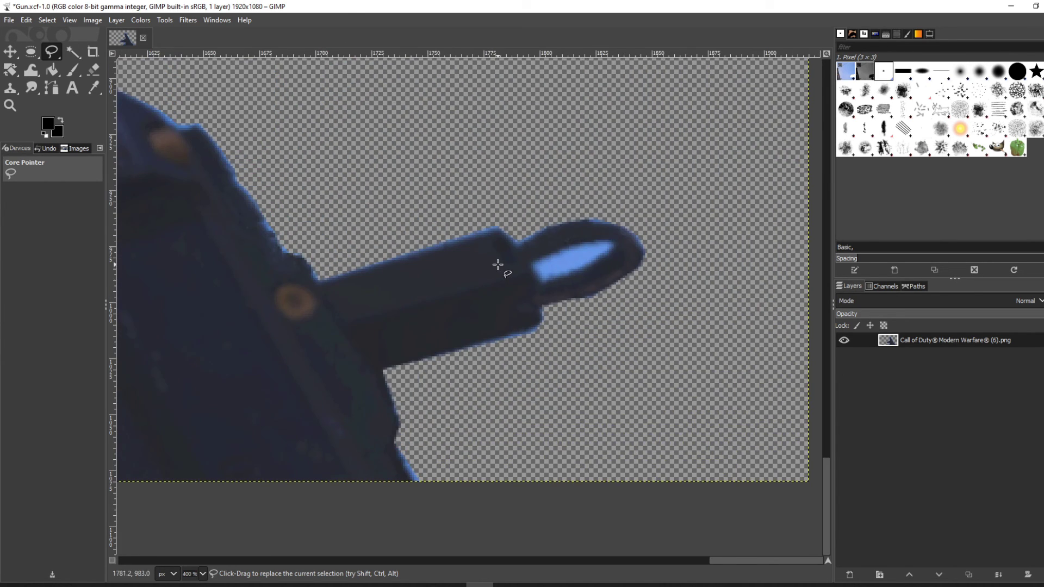
pyautogui.scroll(-7, 498, 265)
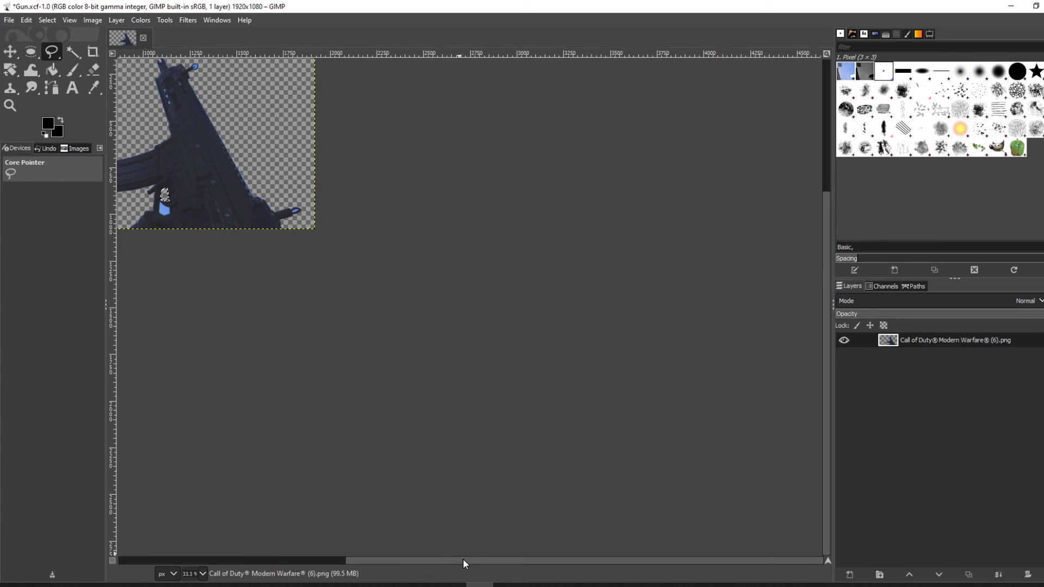
pyautogui.moveTo(463, 563); pyautogui.dragTo(294, 560)
pyautogui.scroll(3, 348, 294)
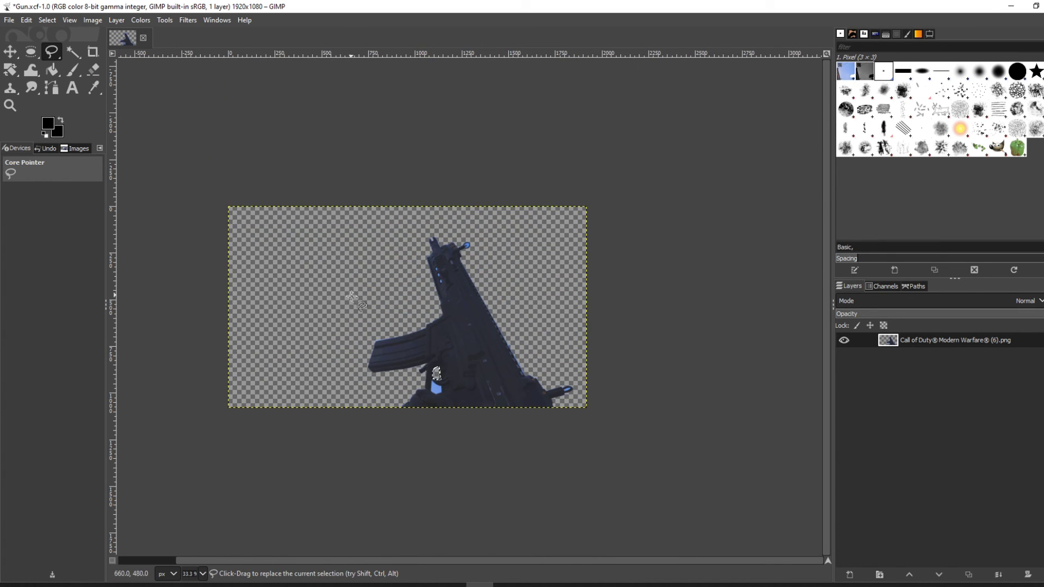